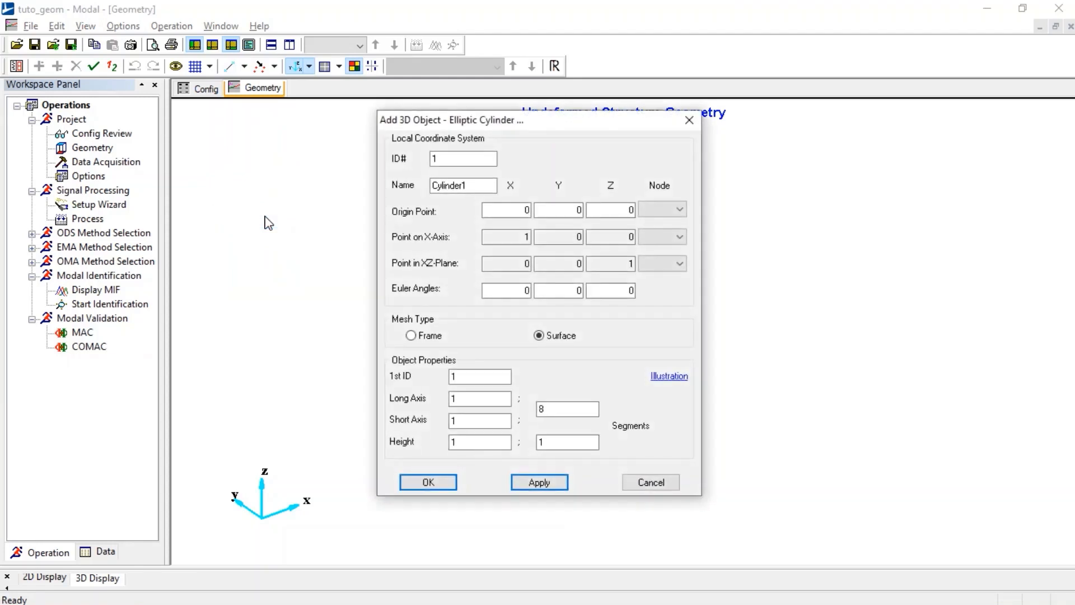
# Set the elliptic cylinder's long and short axes to 10 and its height to 3, and apply them
pyautogui.click(457, 399)
pyautogui.moveTo(457, 399); pyautogui.dragTo(444, 421)
pyautogui.write('1010')
pyautogui.click(449, 446)
pyautogui.moveTo(458, 443); pyautogui.dragTo(450, 445)
pyautogui.write('3')
pyautogui.moveTo(571, 120); pyautogui.dragTo(388, 169)
pyautogui.click(368, 531)
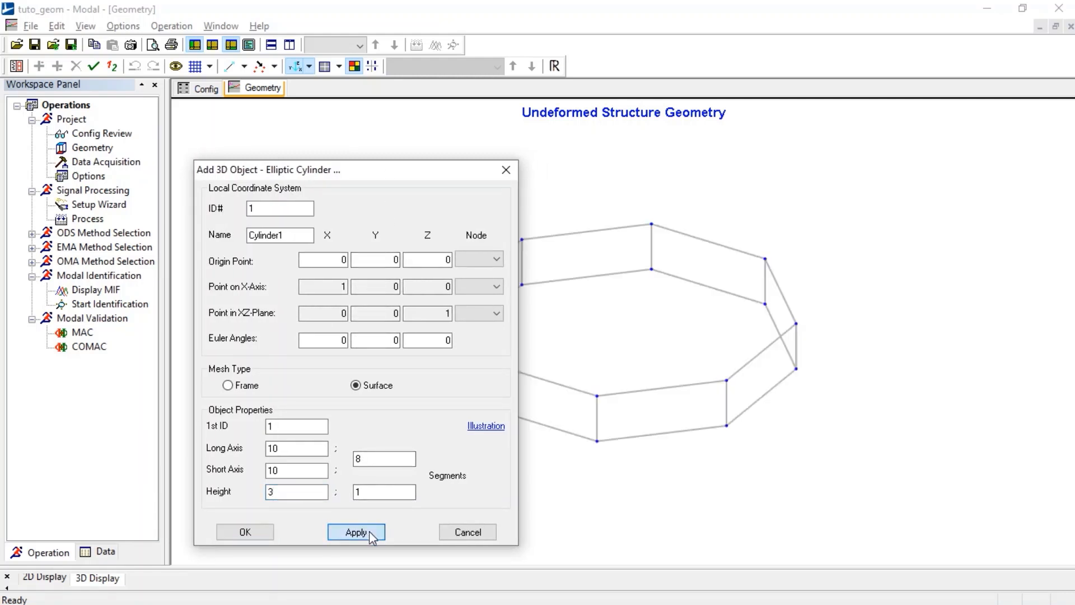
# Divide the cylinder's height into 2 segments, name the object Belt_Cyl, and create it
pyautogui.moveTo(389, 169); pyautogui.dragTo(282, 159)
pyautogui.moveTo(268, 481); pyautogui.dragTo(250, 481)
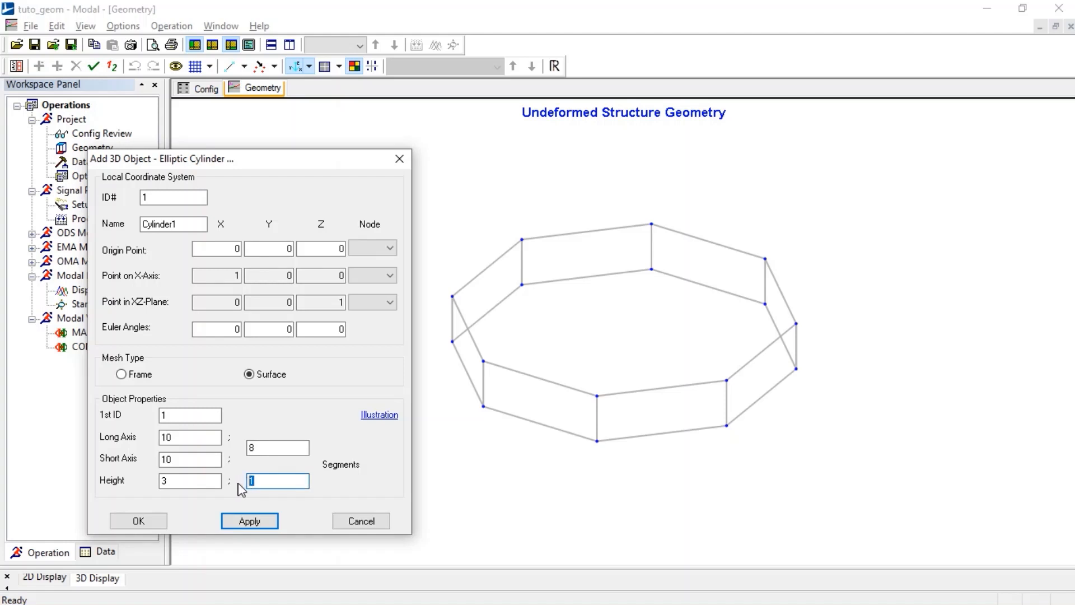
pyautogui.write('2')
pyautogui.click(249, 521)
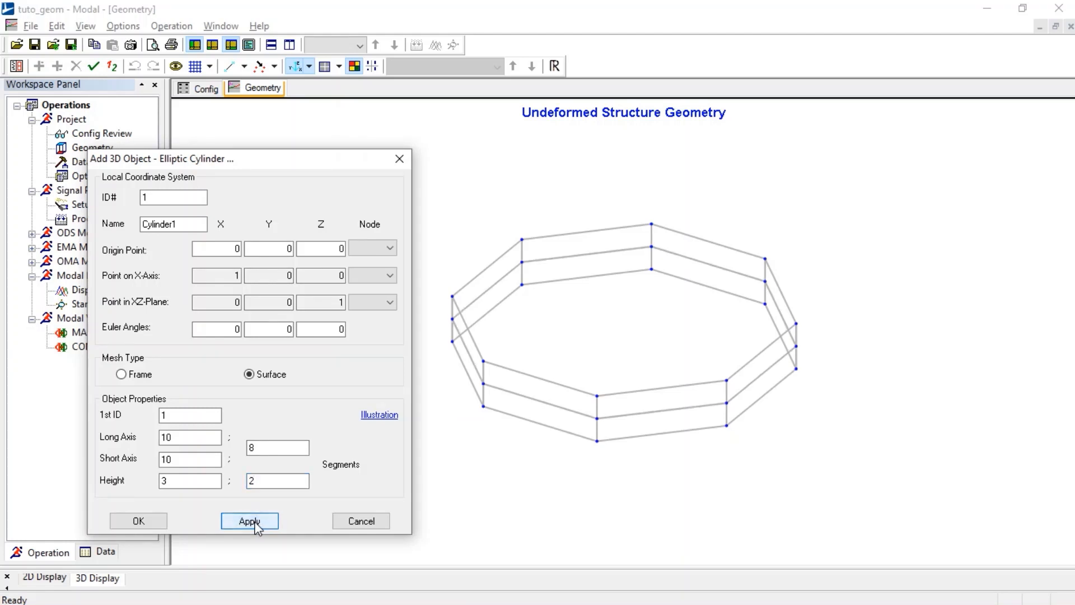
pyautogui.doubleClick(160, 224)
pyautogui.write('Belt_Cyl')
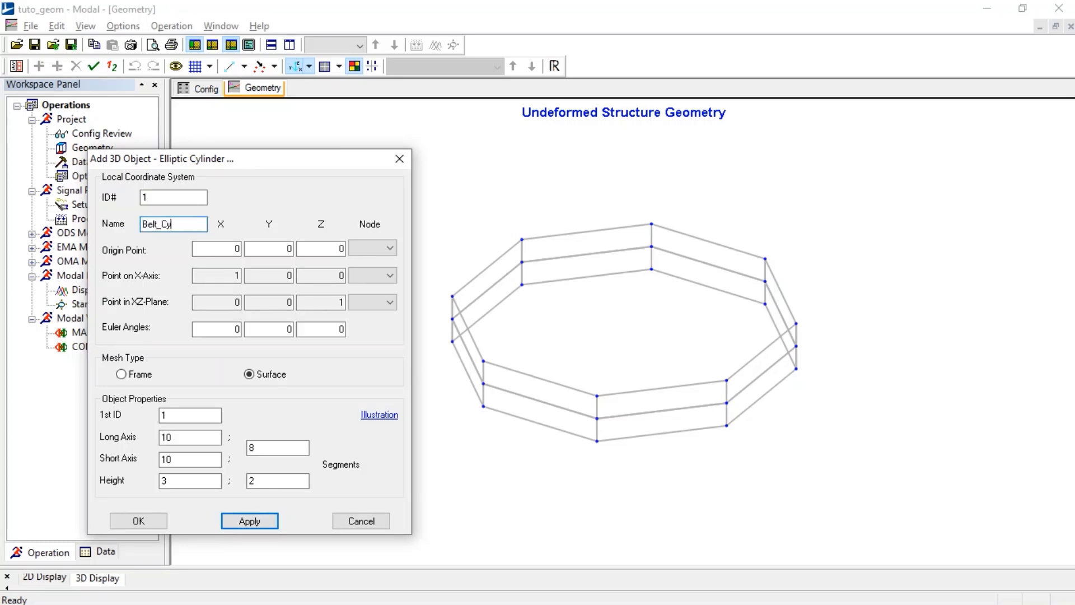
pyautogui.click(161, 523)
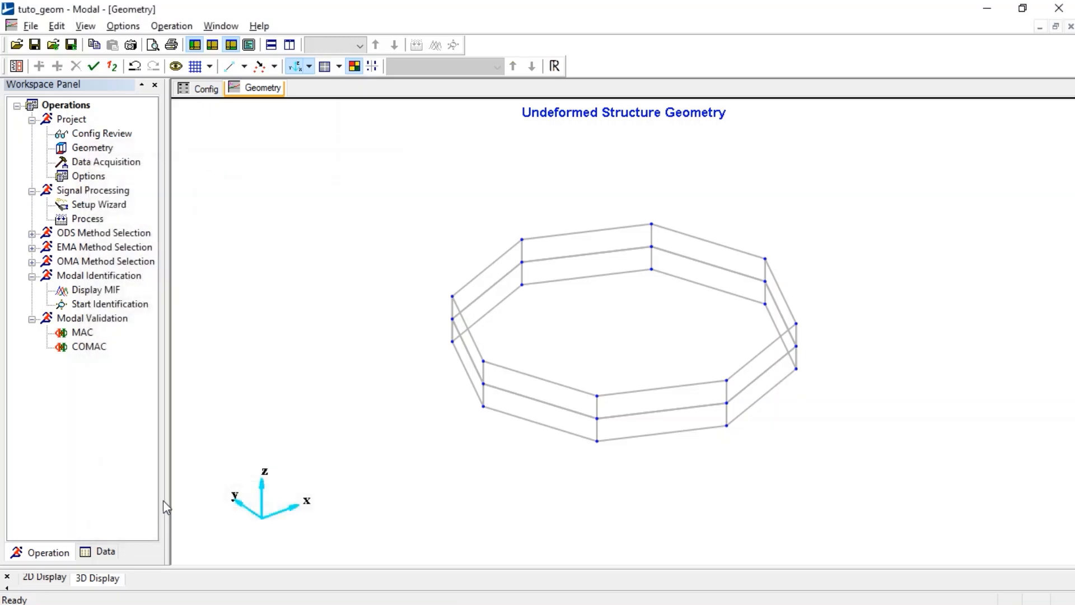
# Start a new ellipse object and name it upper_disc
pyautogui.click(245, 67)
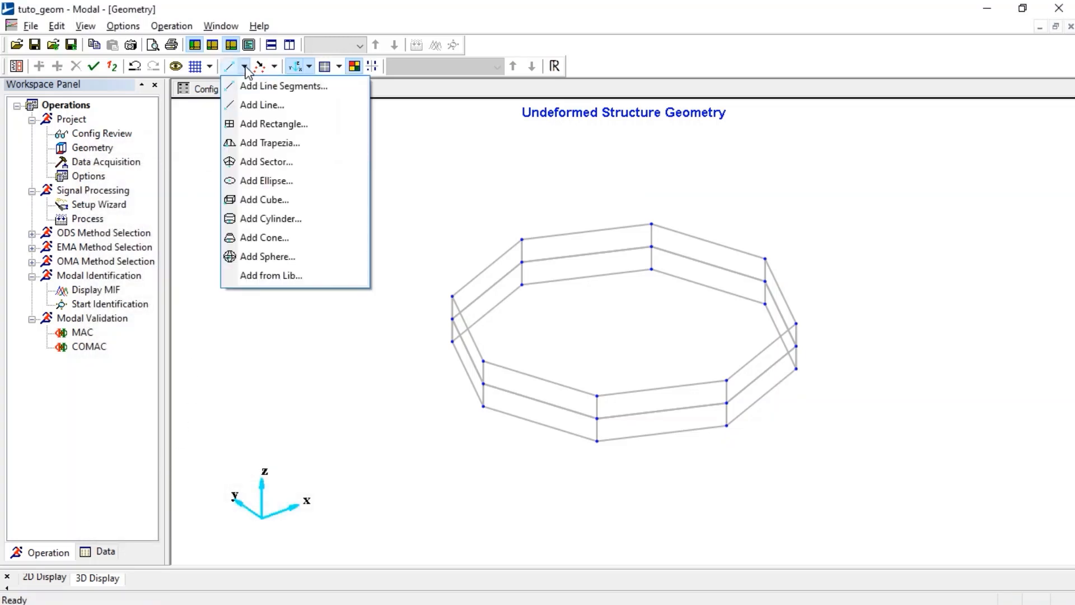
pyautogui.click(267, 180)
pyautogui.moveTo(483, 126); pyautogui.dragTo(227, 152)
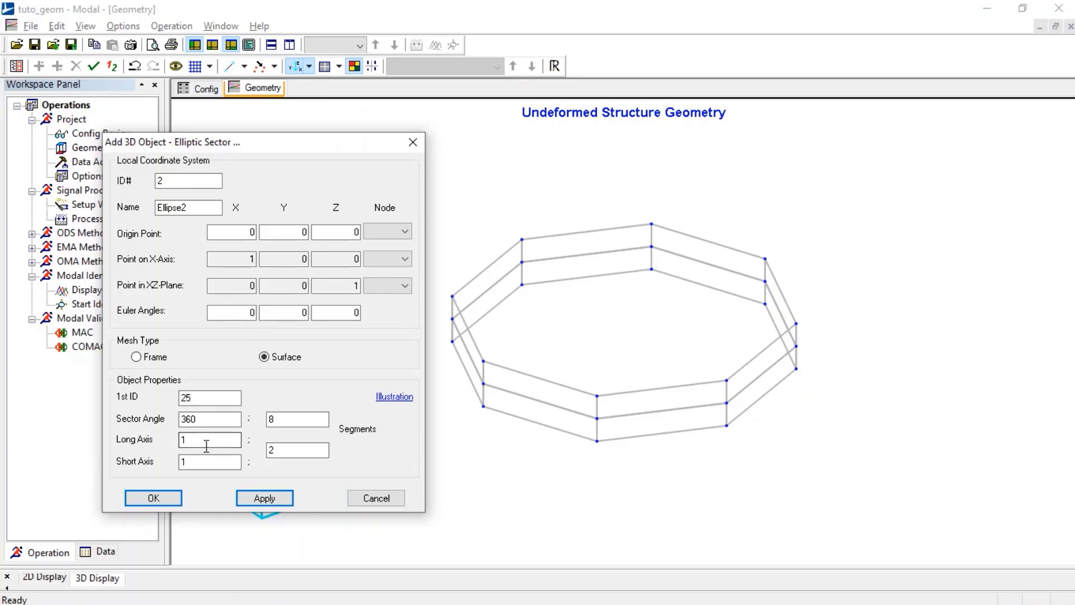
pyautogui.moveTo(184, 208); pyautogui.dragTo(157, 215)
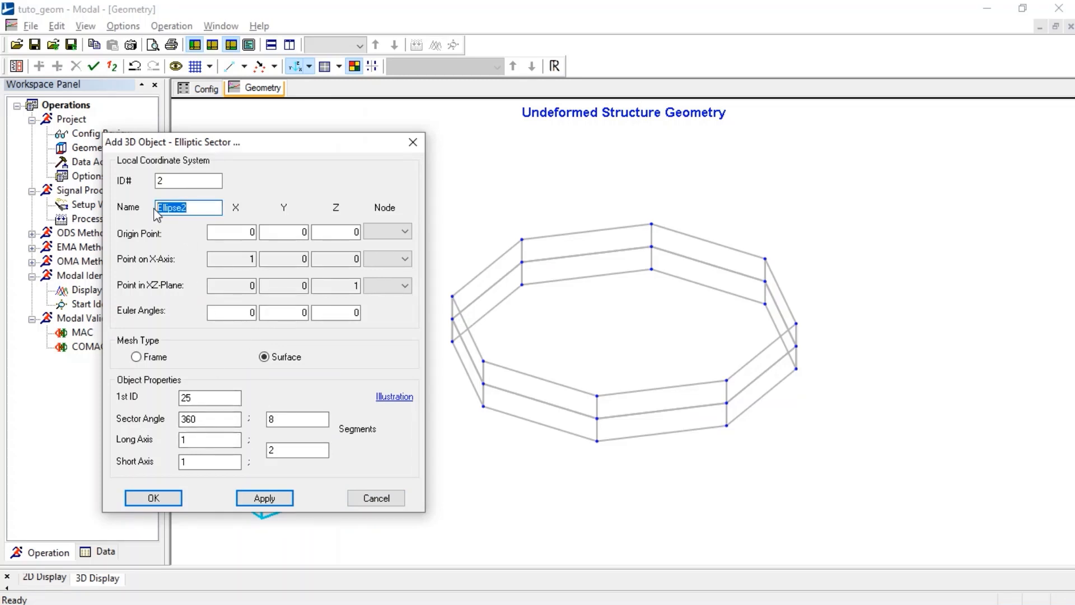
pyautogui.write('upper_disc')
# Set the disc's long and short axes to 10 with 4 radial segments, and create it
pyautogui.click(185, 440)
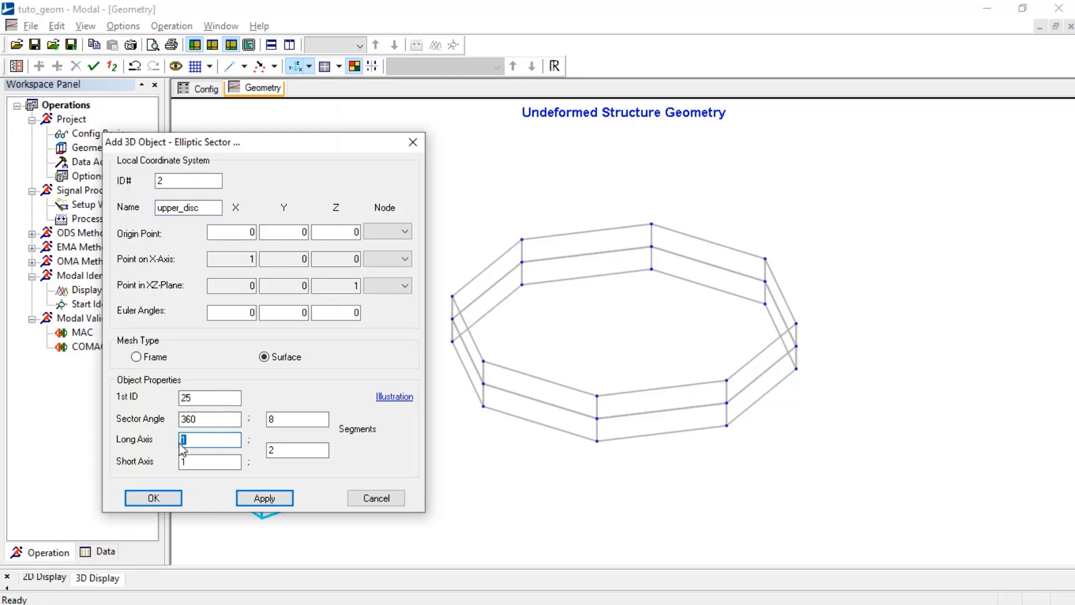
pyautogui.doubleClick(182, 463)
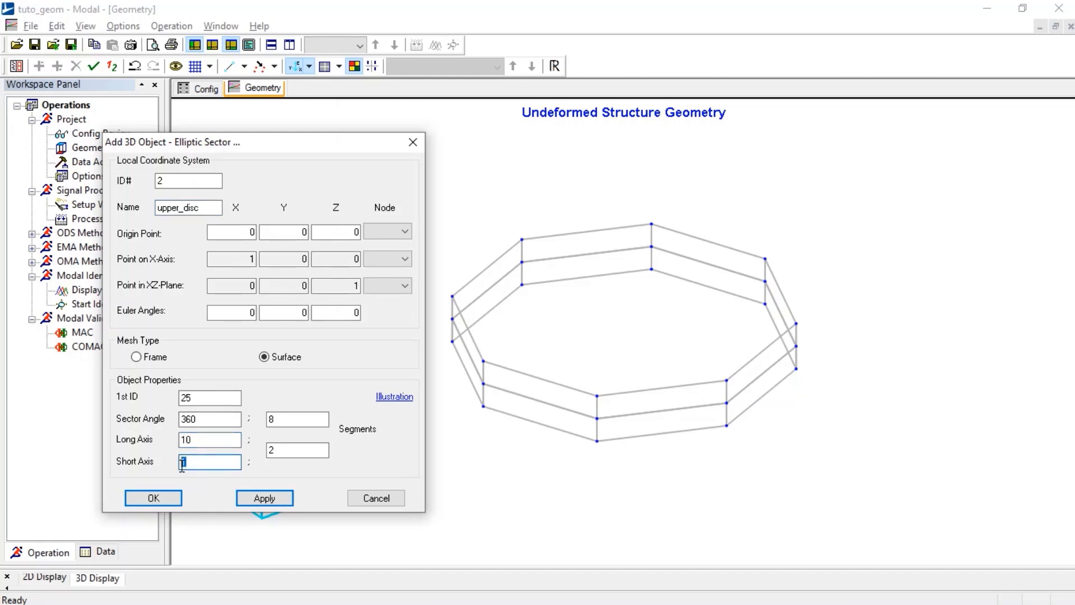
pyautogui.doubleClick(276, 451)
pyautogui.click(264, 499)
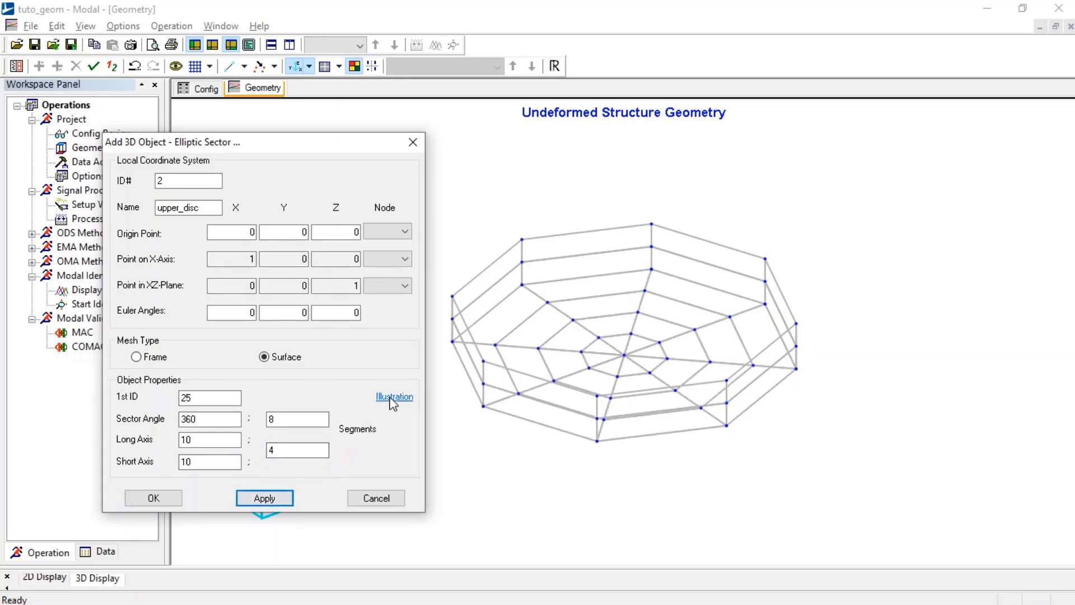
pyautogui.moveTo(391, 399)
pyautogui.click(169, 500)
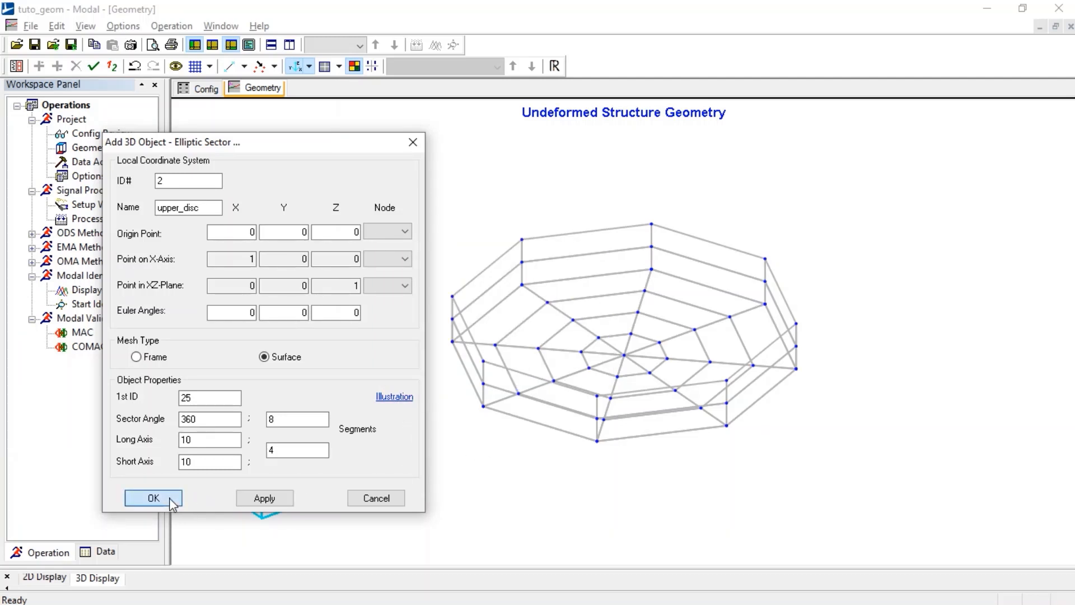
# Delete the disc's centre node and all eight nodes of its innermost ring to open a central hole
pyautogui.moveTo(596, 476); pyautogui.dragTo(567, 375)
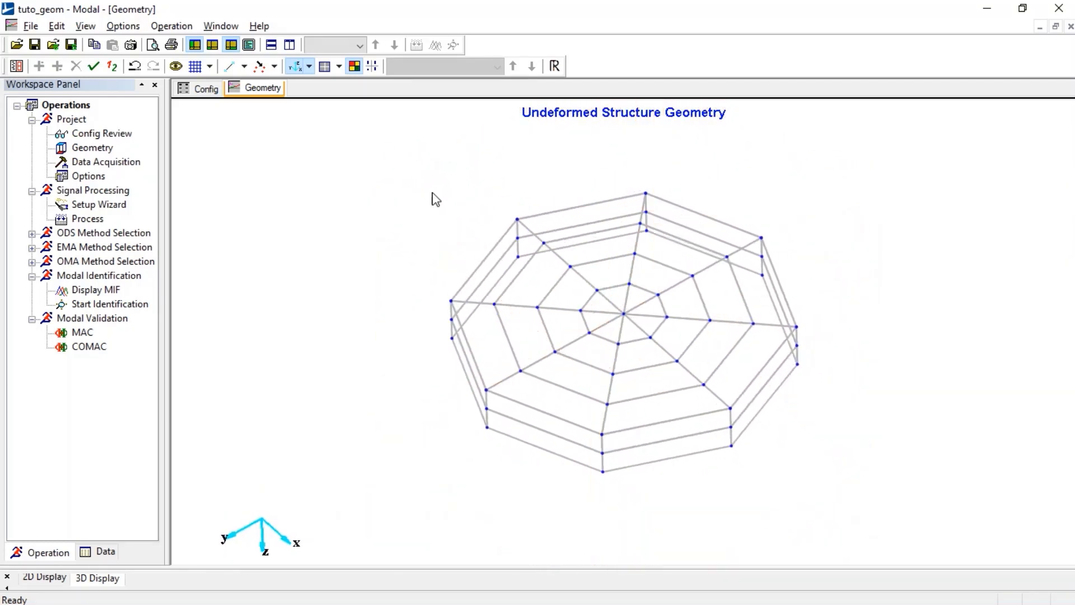
pyautogui.click(274, 66)
pyautogui.click(291, 85)
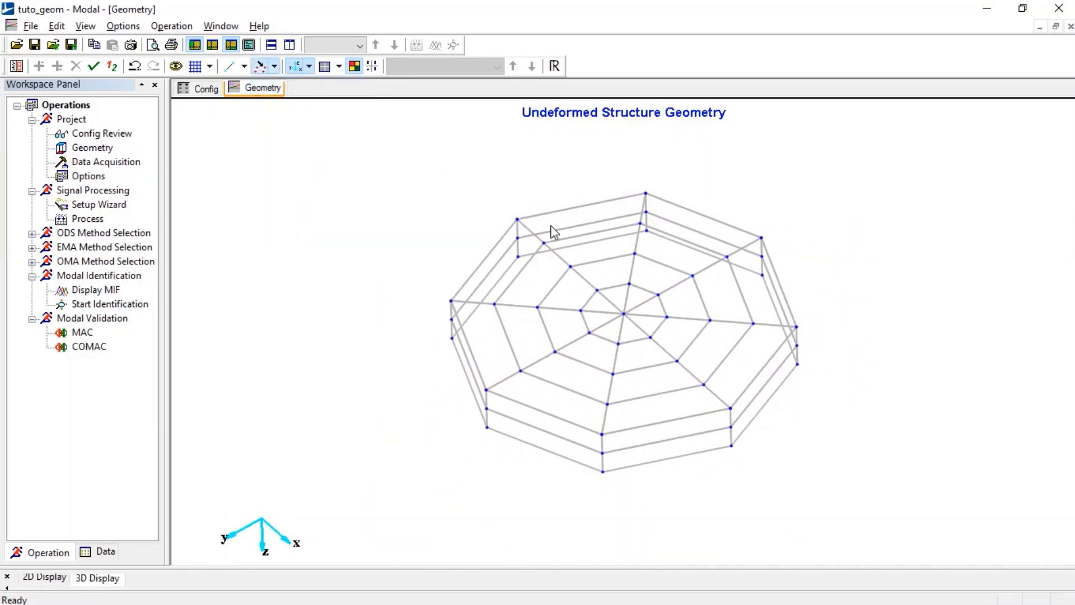
pyautogui.press('Delete')
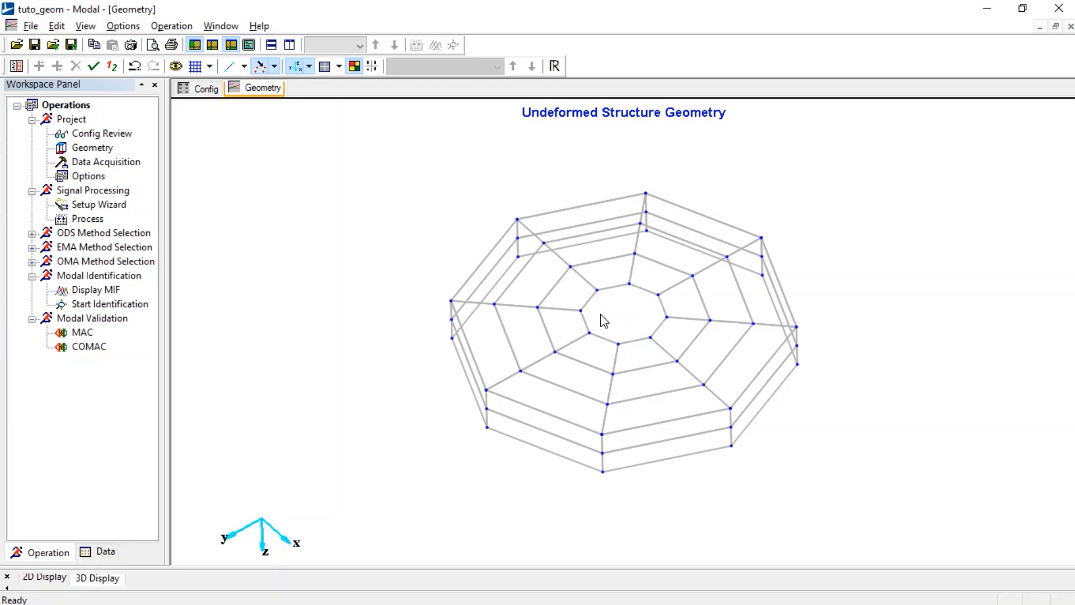
pyautogui.press('Delete')
pyautogui.click(597, 290)
pyautogui.press('Delete')
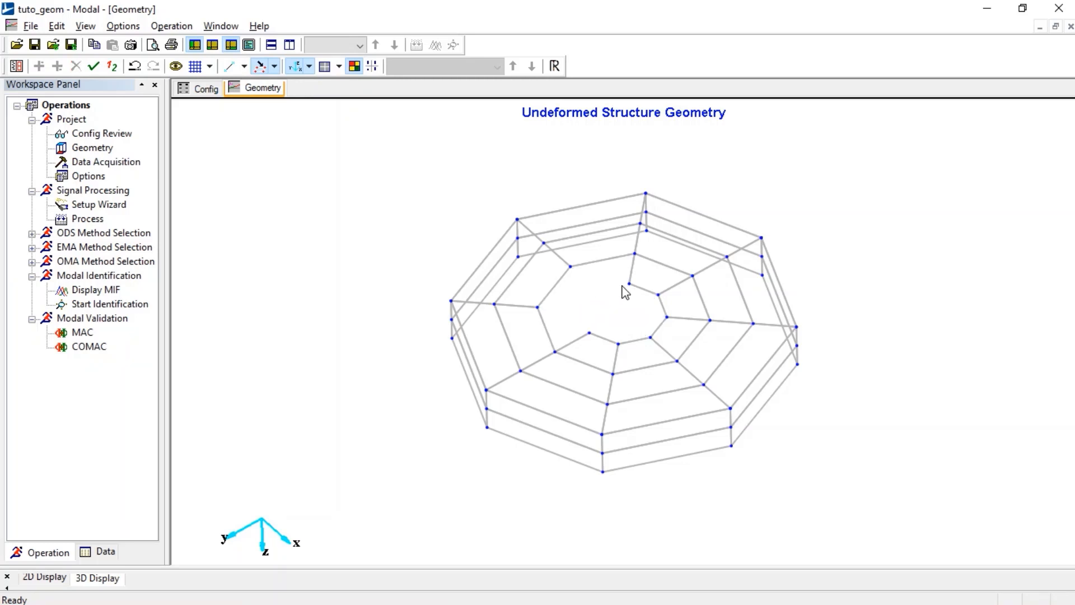
pyautogui.press('Delete')
pyautogui.click(659, 295)
pyautogui.press('Delete')
pyautogui.click(667, 317)
pyautogui.press('Delete')
pyautogui.click(650, 337)
pyautogui.press('Delete')
pyautogui.click(618, 343)
pyautogui.press('Delete')
pyautogui.click(589, 333)
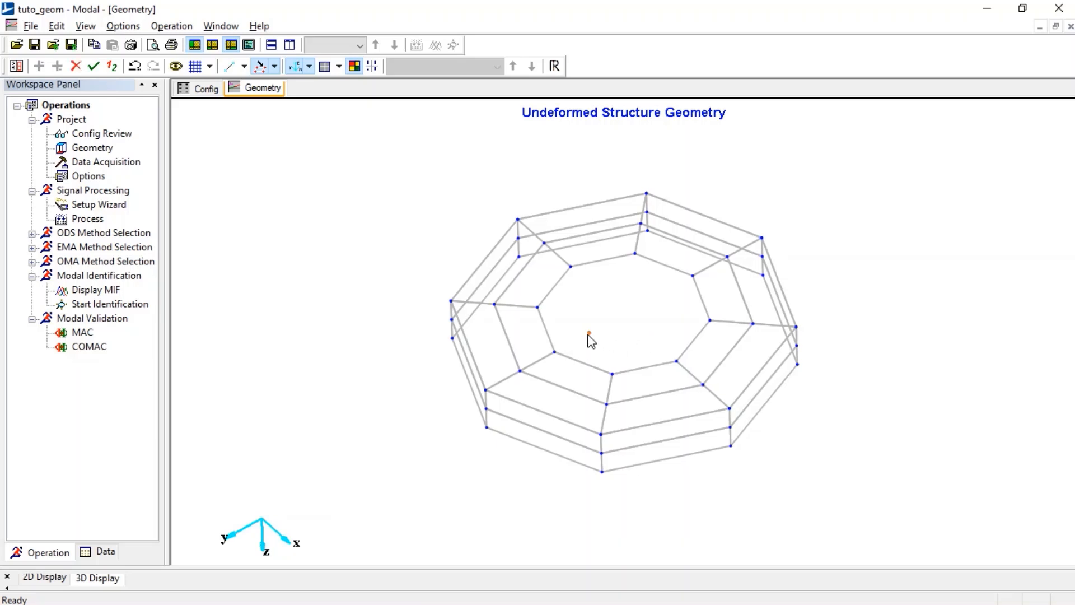
# Display the node numbers on the geometry and inspect the overlapping nodes along the disc's outer edge
pyautogui.moveTo(593, 350); pyautogui.dragTo(605, 378)
pyautogui.rightClick(449, 433)
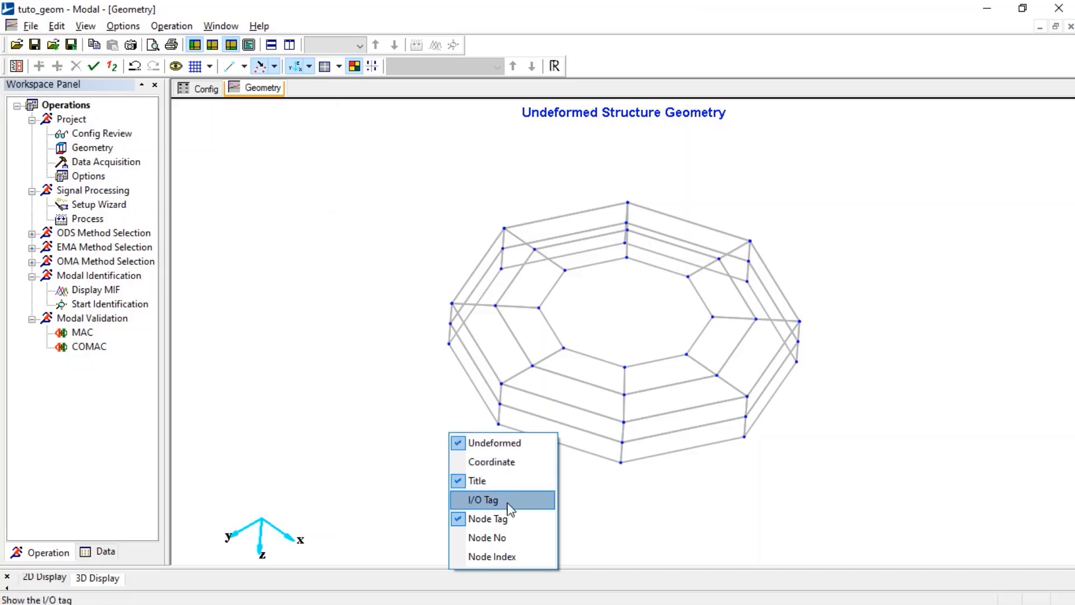
pyautogui.click(515, 538)
pyautogui.moveTo(518, 425); pyautogui.dragTo(568, 448)
pyautogui.scroll(3, 519, 402)
pyautogui.moveTo(467, 430); pyautogui.dragTo(508, 417)
pyautogui.scroll(1, 441, 429)
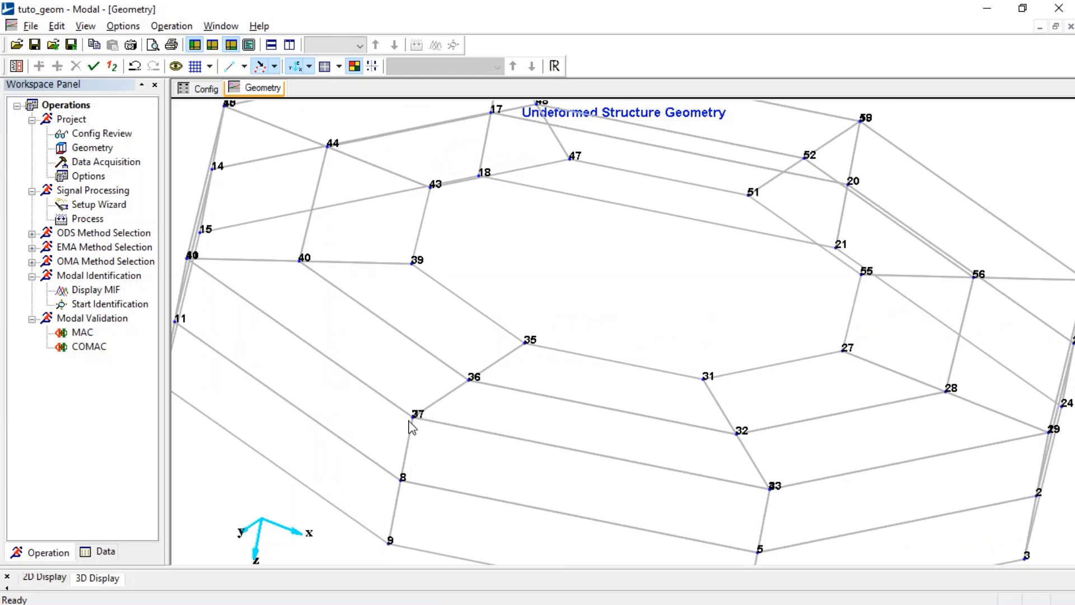
# Check the geometry for repeated nodes and remove the duplicates where the disc meets the cylinder
pyautogui.click(94, 67)
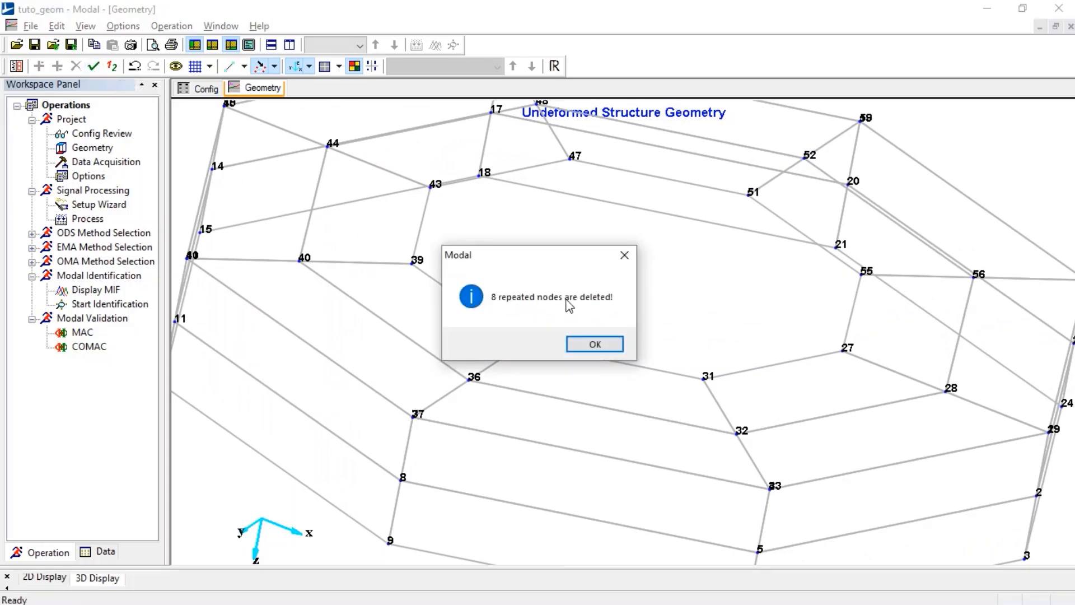
pyautogui.click(592, 344)
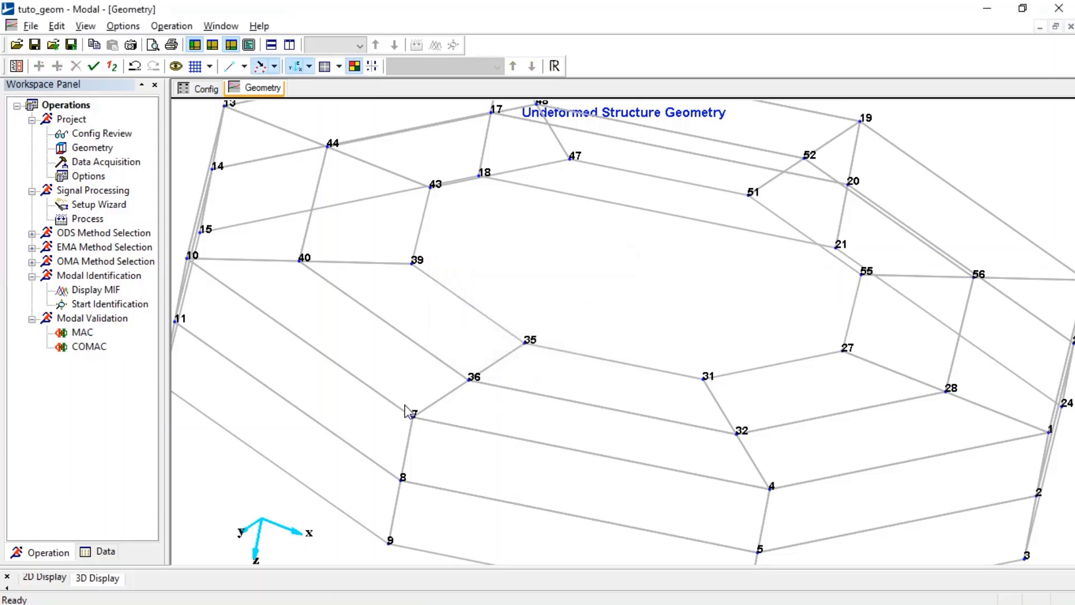
pyautogui.scroll(-5, 443, 412)
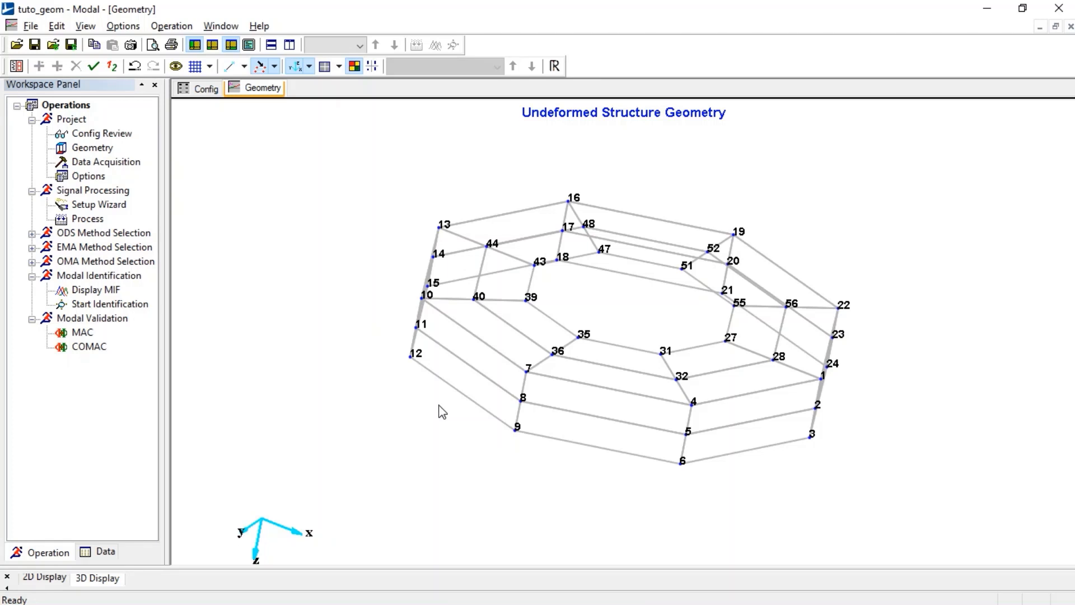
# Show the configuration's node list beside the geometry and renumber all nodes consecutively
pyautogui.click(290, 45)
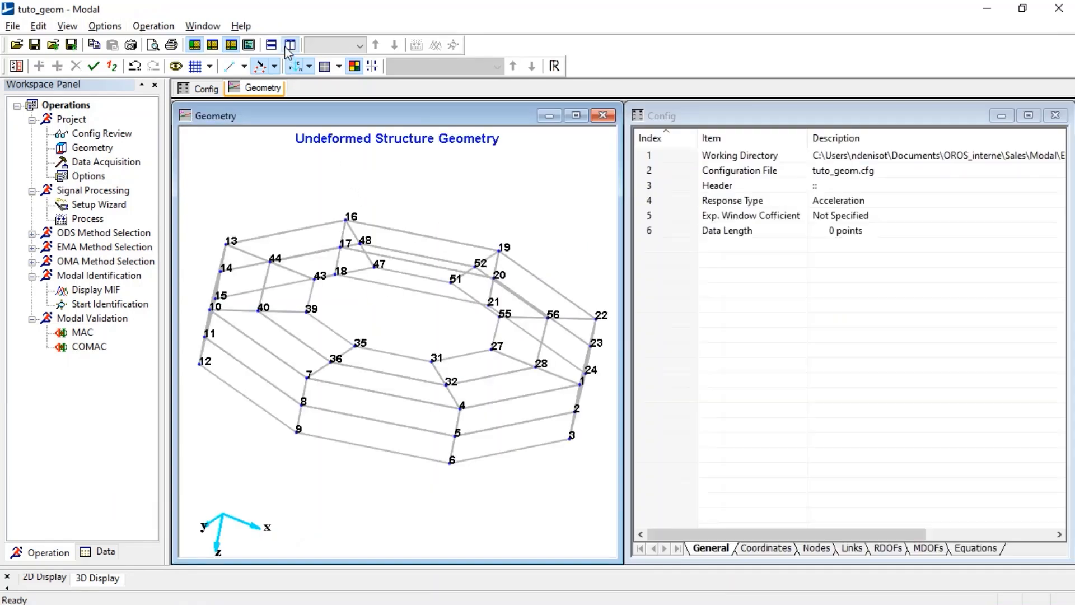
pyautogui.click(816, 552)
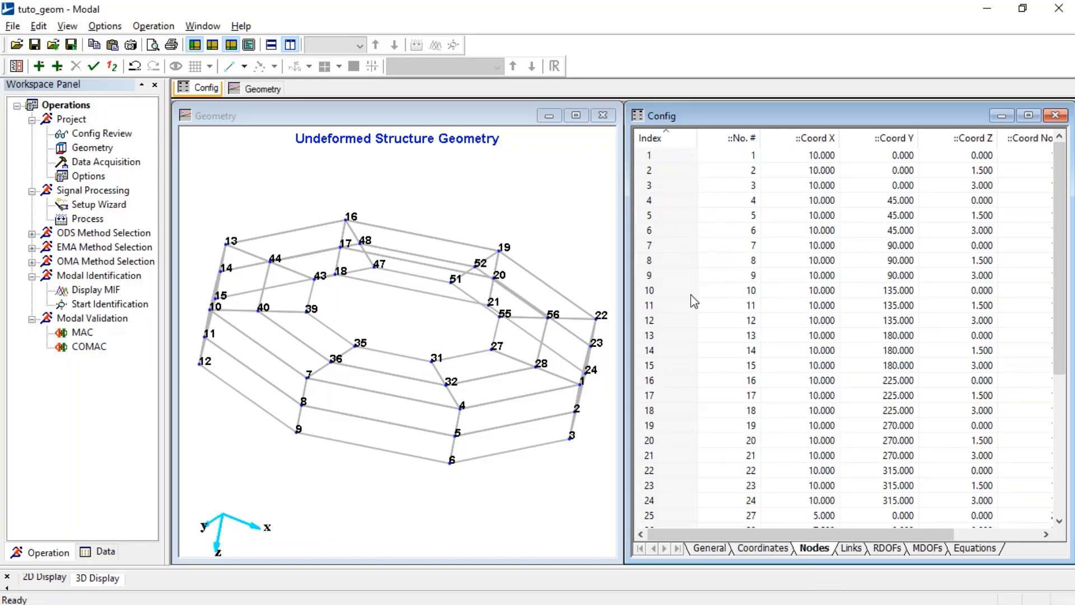
pyautogui.scroll(-5, 694, 294)
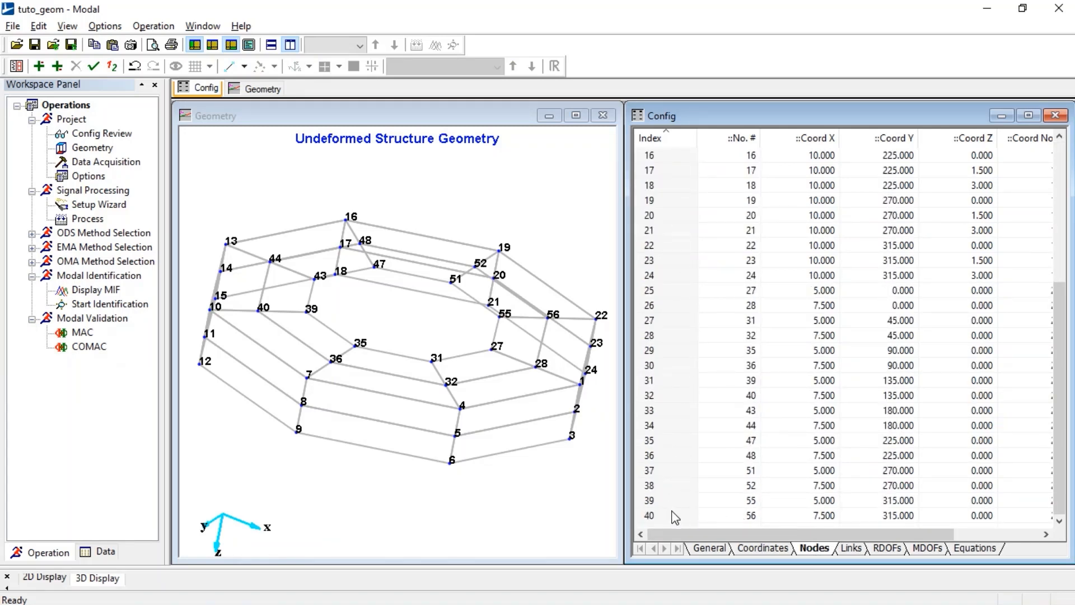
pyautogui.click(116, 71)
pyautogui.moveTo(1063, 296); pyautogui.dragTo(1063, 441)
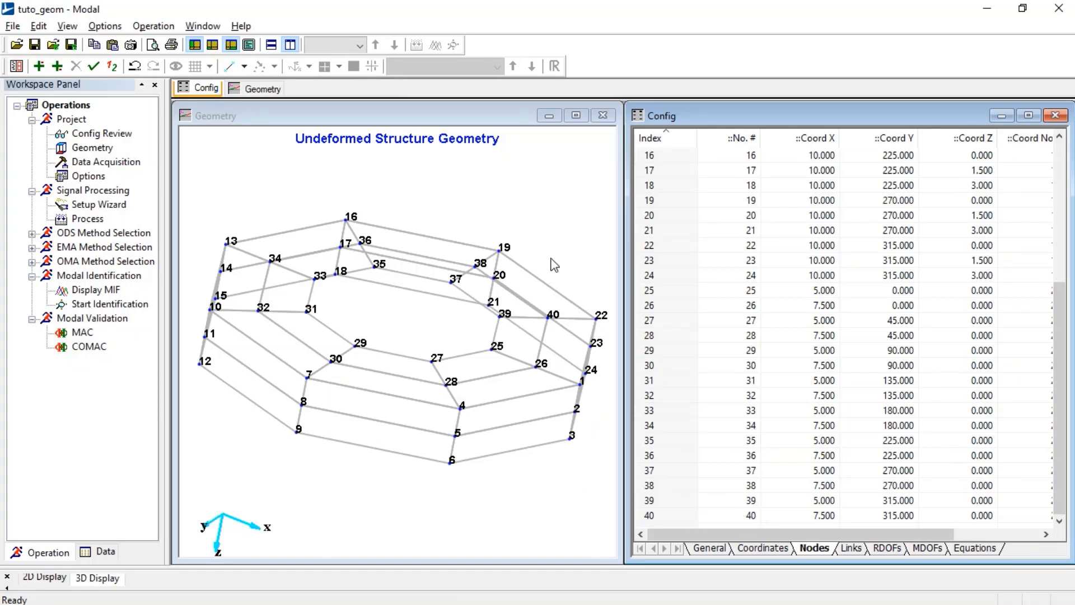
# Maximize the geometry view, show the mesh faces as shaded surfaces, and display the local coordinate systems
pyautogui.click(571, 119)
pyautogui.moveTo(593, 303); pyautogui.dragTo(534, 336)
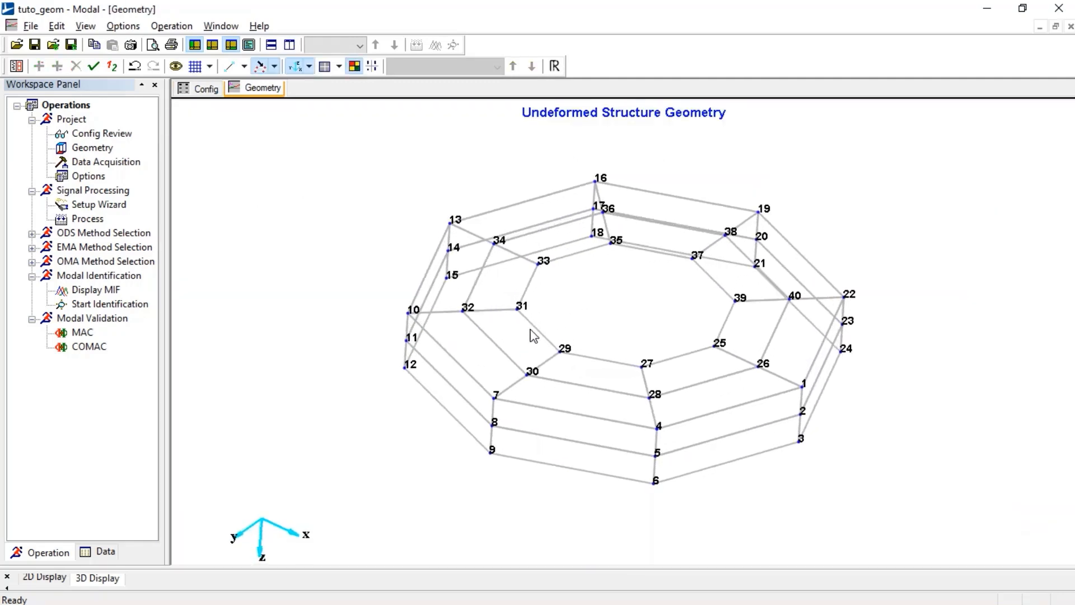
pyautogui.click(274, 66)
pyautogui.click(302, 209)
pyautogui.moveTo(358, 392); pyautogui.dragTo(468, 420)
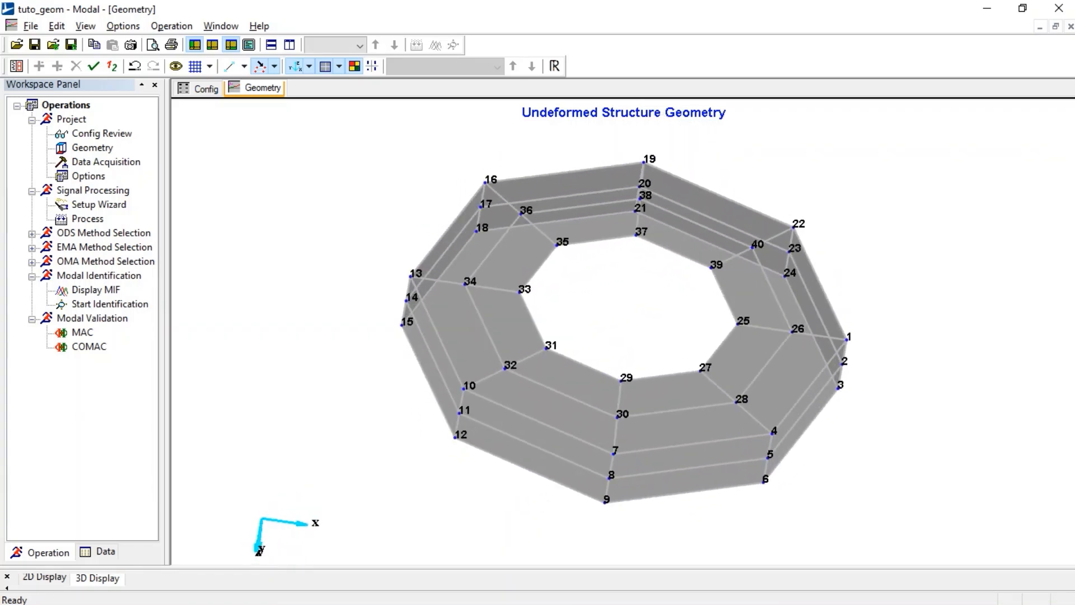
pyautogui.rightClick(291, 357)
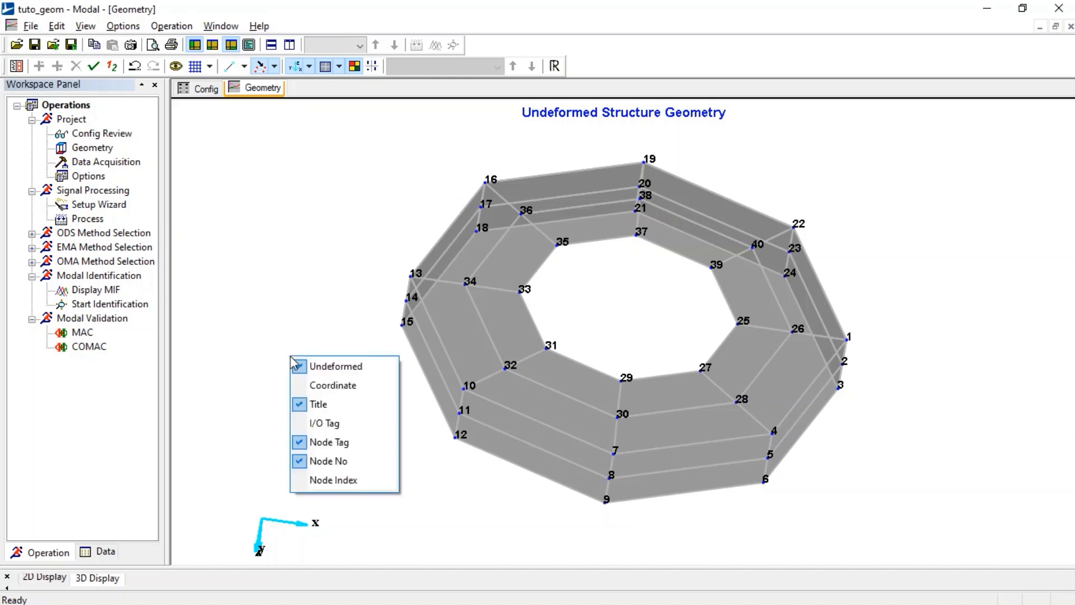
pyautogui.click(309, 384)
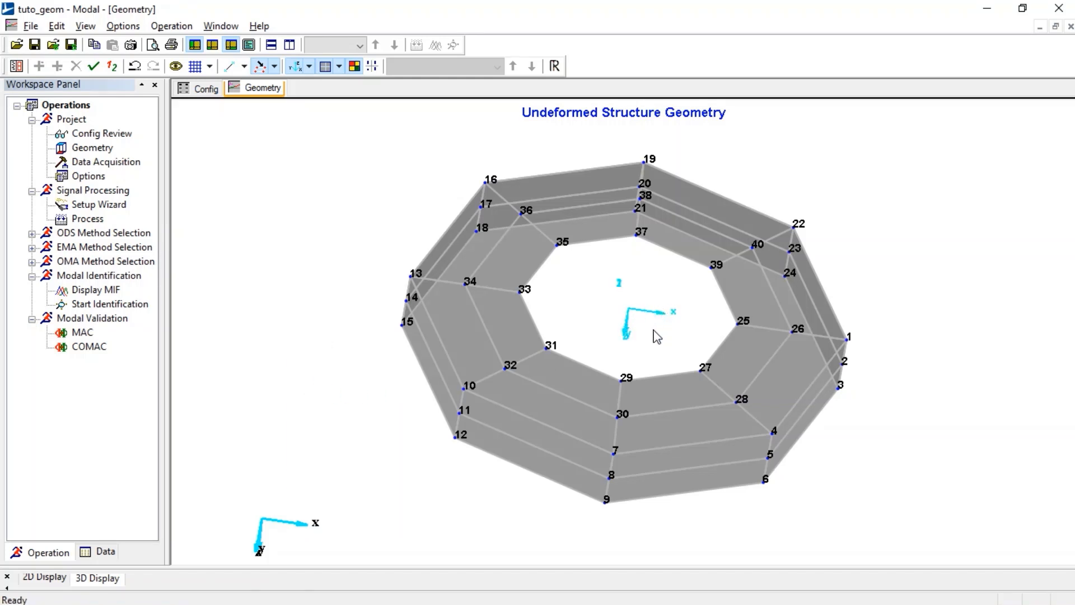
# Review the coordinate systems of both objects and the types offered for a new one, without adding any
pyautogui.click(199, 88)
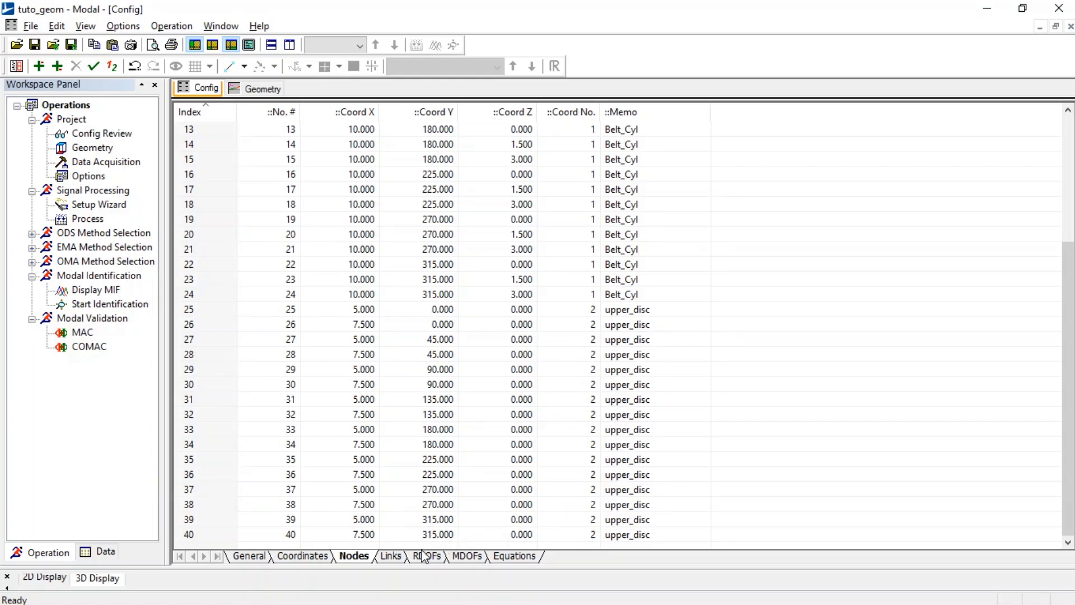
pyautogui.click(325, 557)
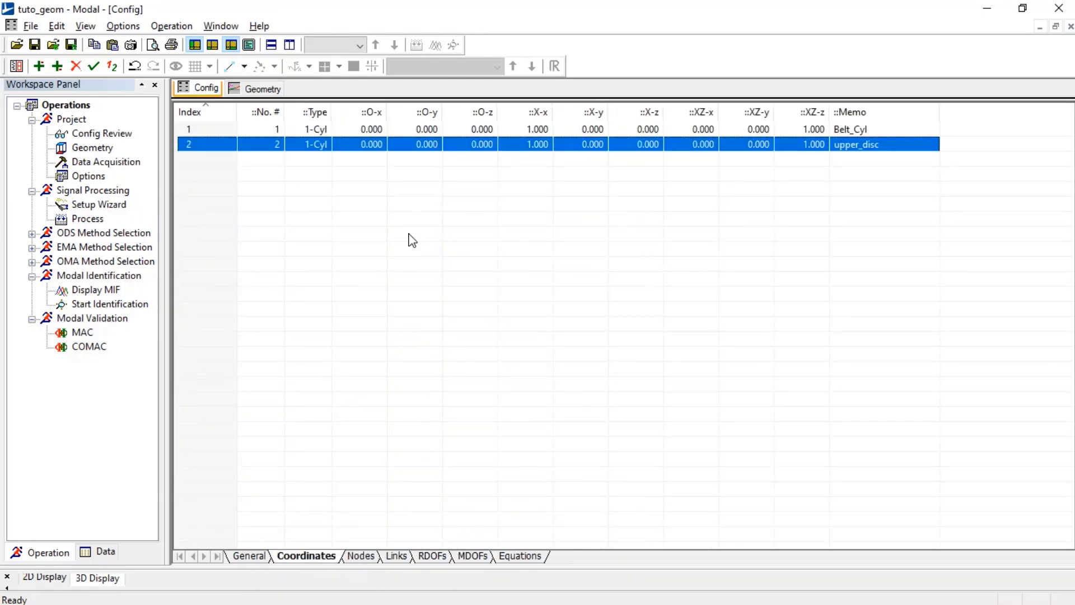
pyautogui.doubleClick(318, 144)
pyautogui.click(316, 130)
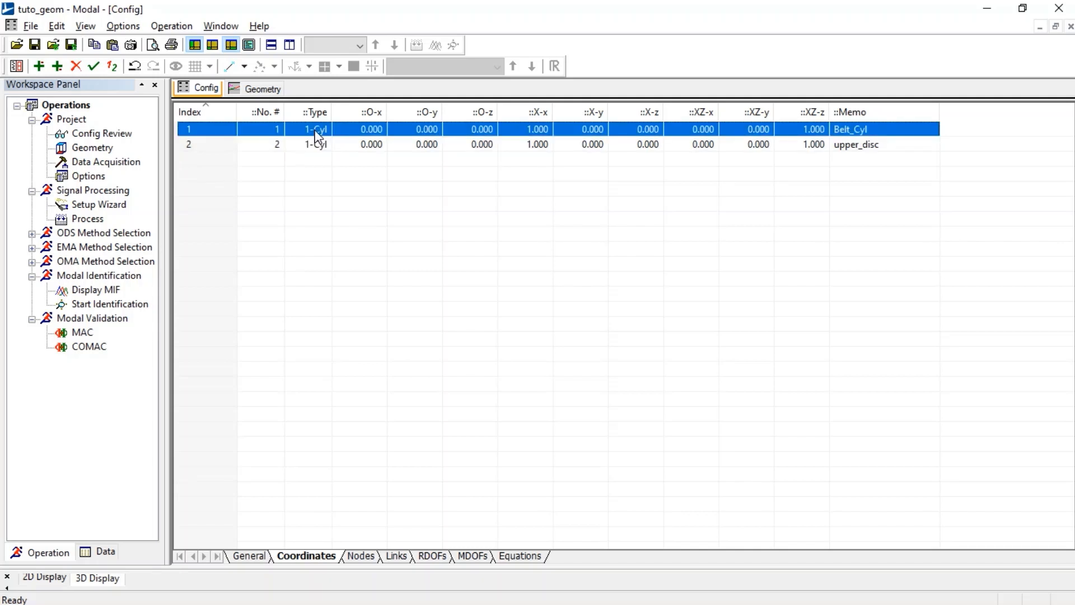
pyautogui.rightClick(312, 175)
pyautogui.click(344, 429)
pyautogui.click(384, 310)
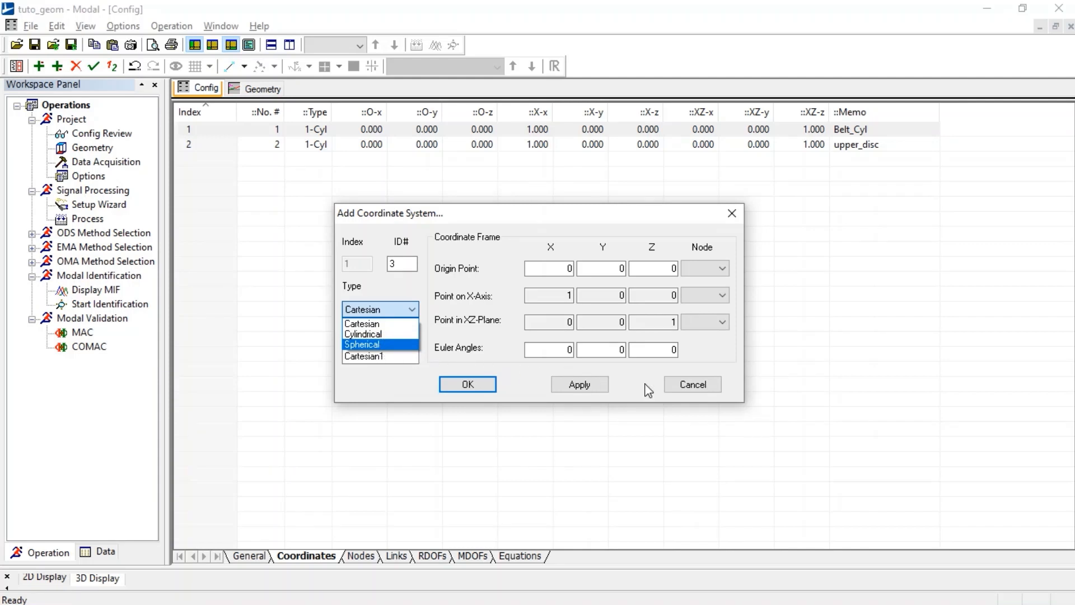
pyautogui.click(679, 386)
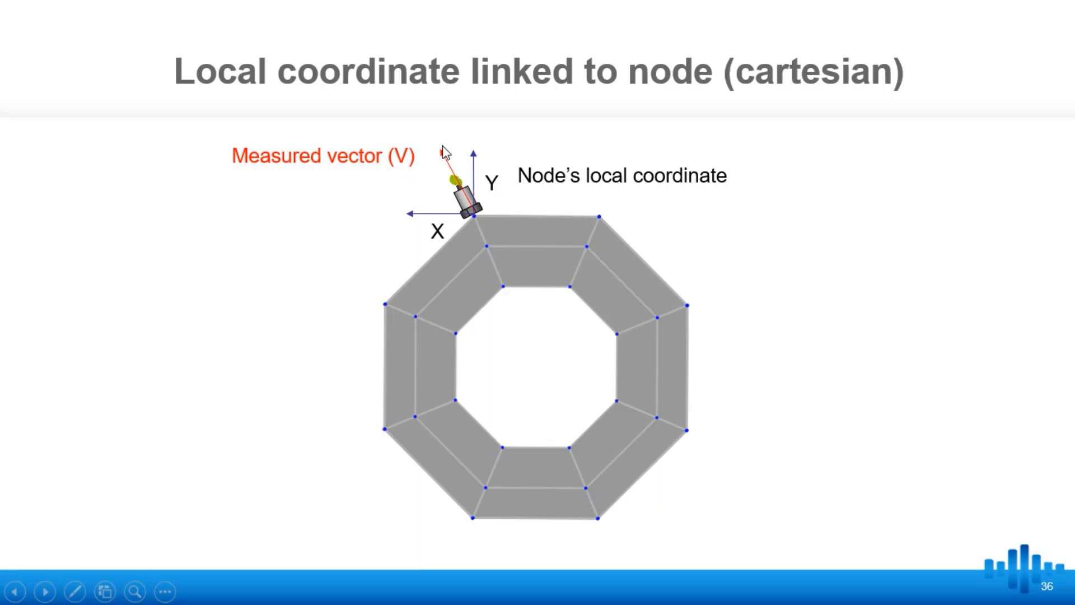
pyautogui.click(384, 260)
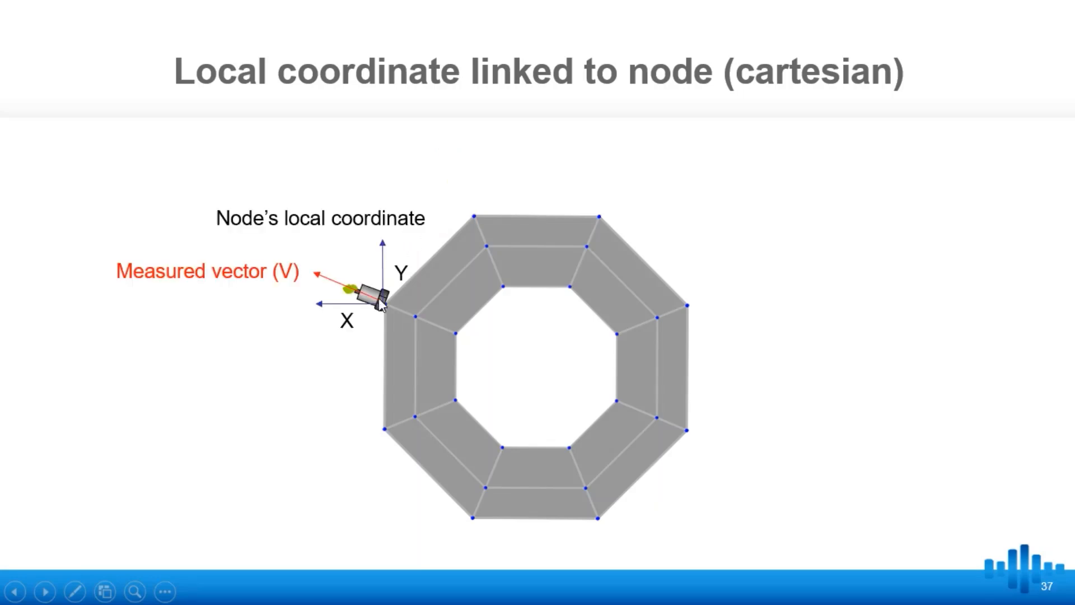
pyautogui.click(324, 302)
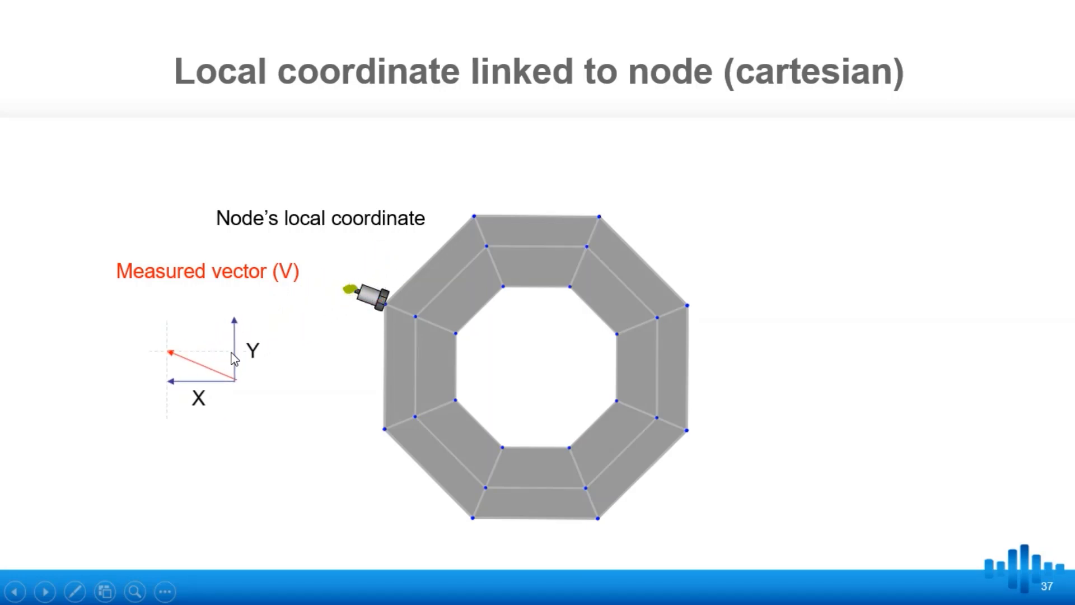
pyautogui.click(146, 430)
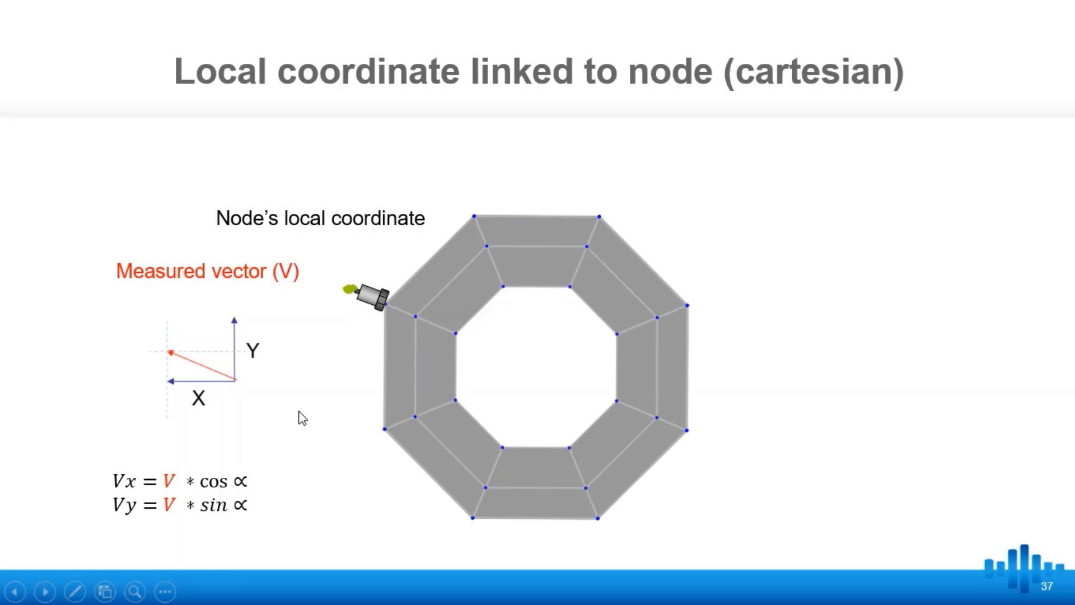
pyautogui.click(302, 417)
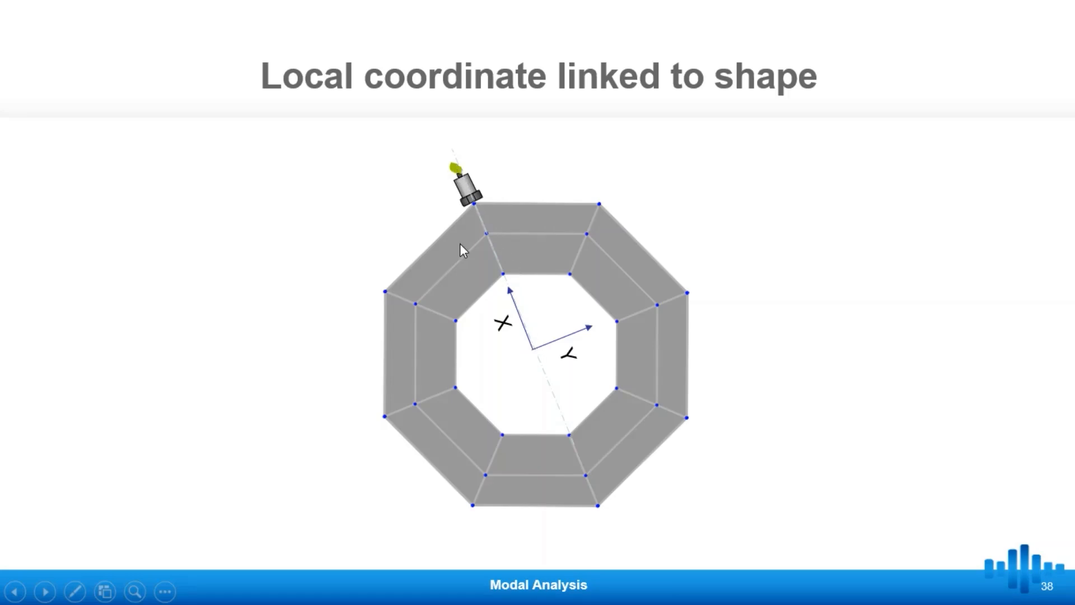
pyautogui.click(456, 271)
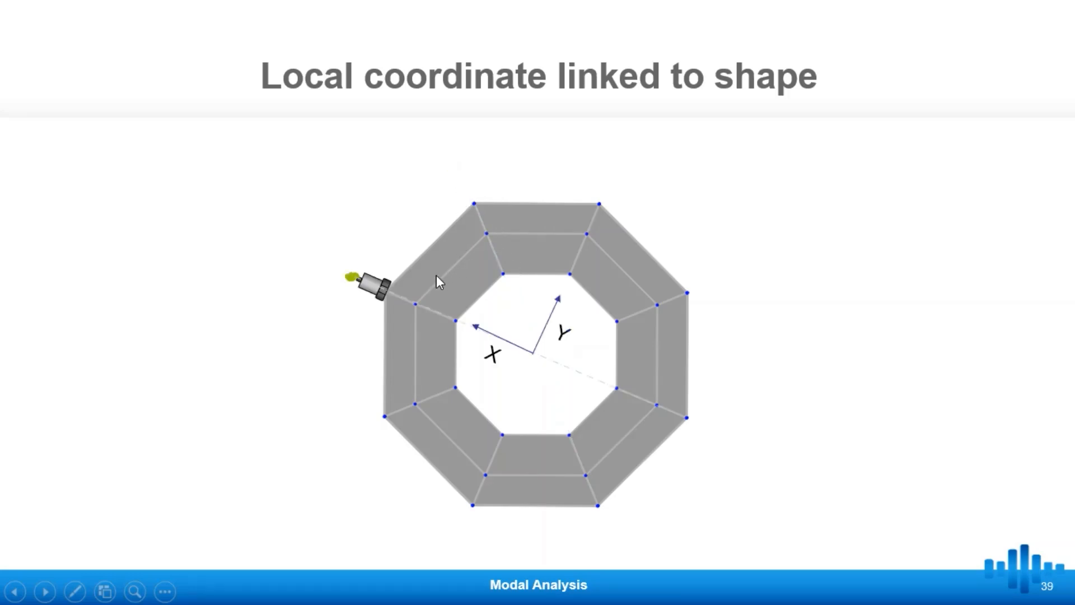
pyautogui.click(502, 359)
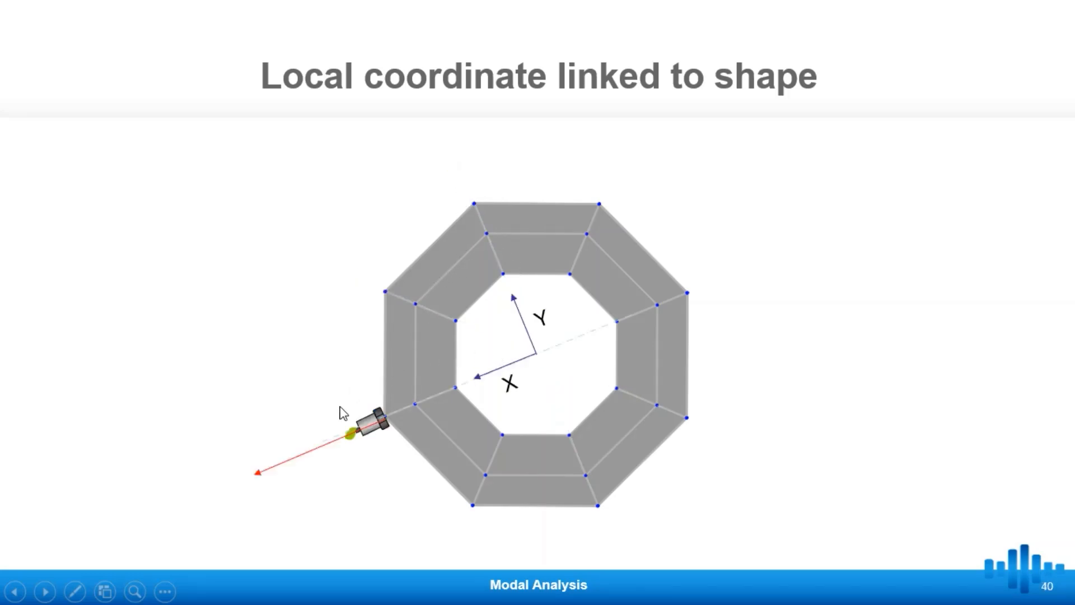
pyautogui.click(275, 472)
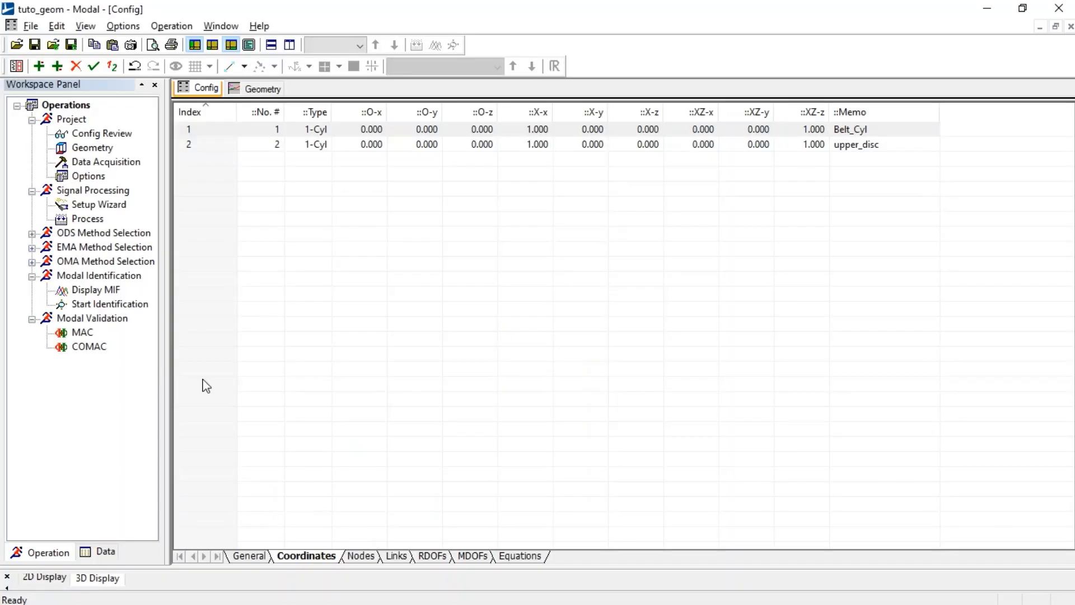
# Return to the geometry view, start data acquisition in OROS DAQ, and open the list of transducers to use
pyautogui.click(270, 92)
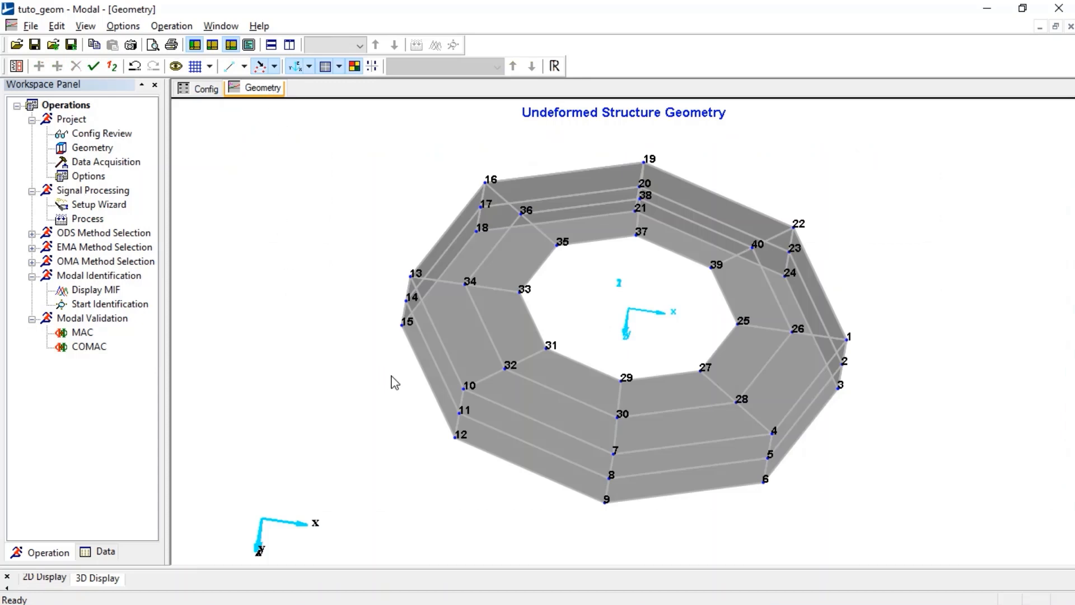
pyautogui.click(114, 163)
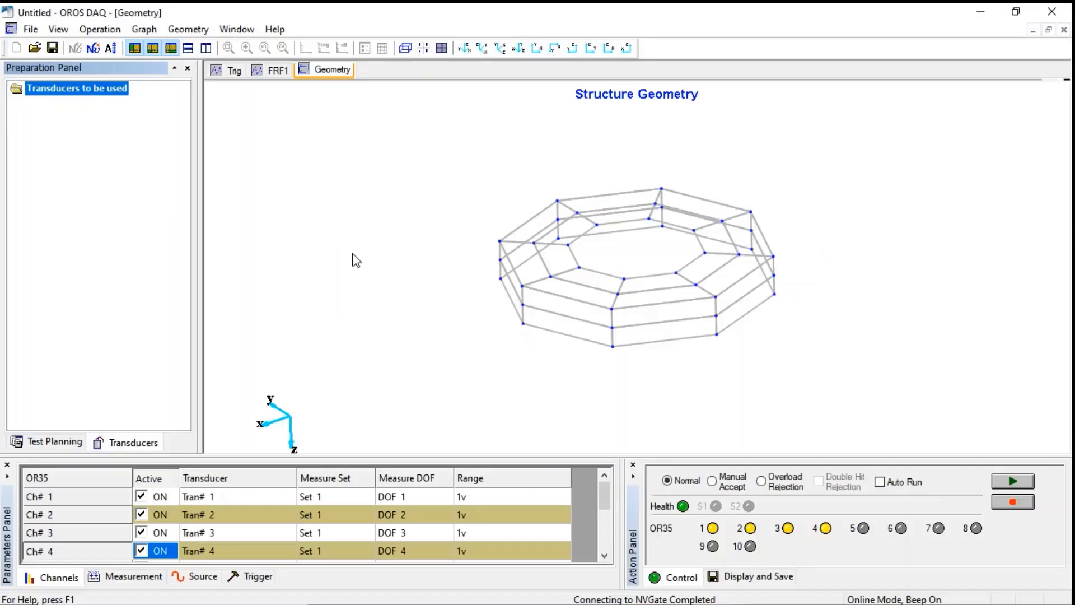
pyautogui.rightClick(104, 90)
pyautogui.click(127, 126)
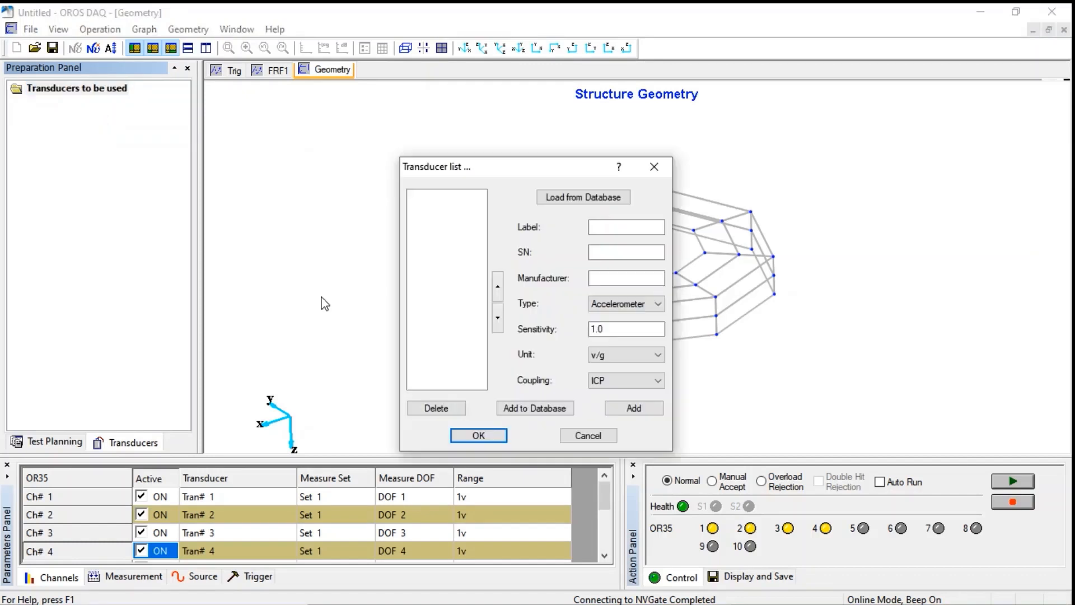
# Load the TriAcc1_1 and TriAcc1_2 accelerometers from the database into the transducer list
pyautogui.click(554, 200)
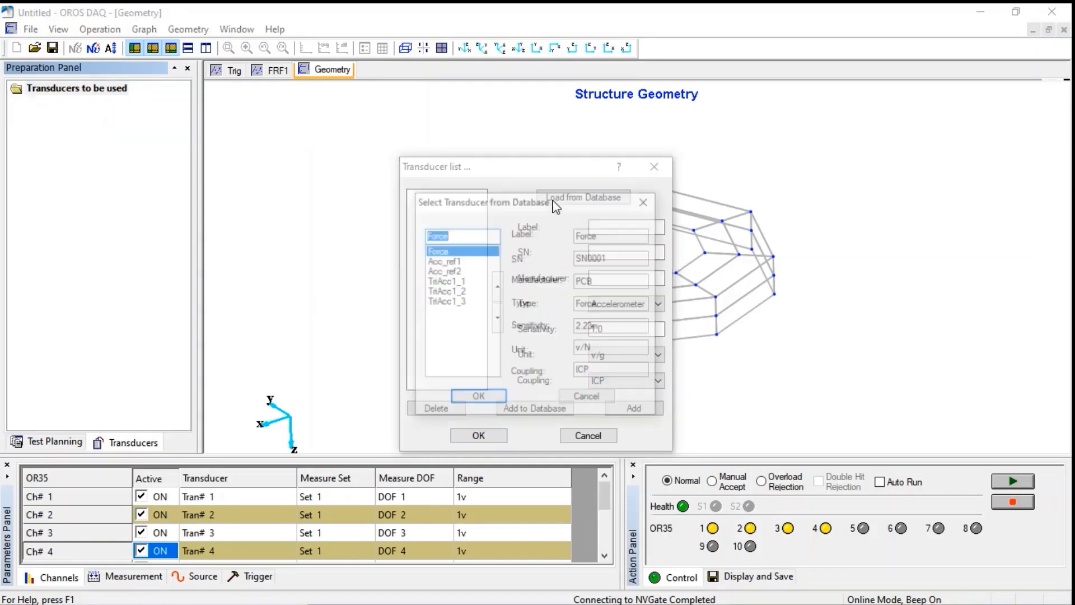
pyautogui.click(440, 282)
pyautogui.click(478, 399)
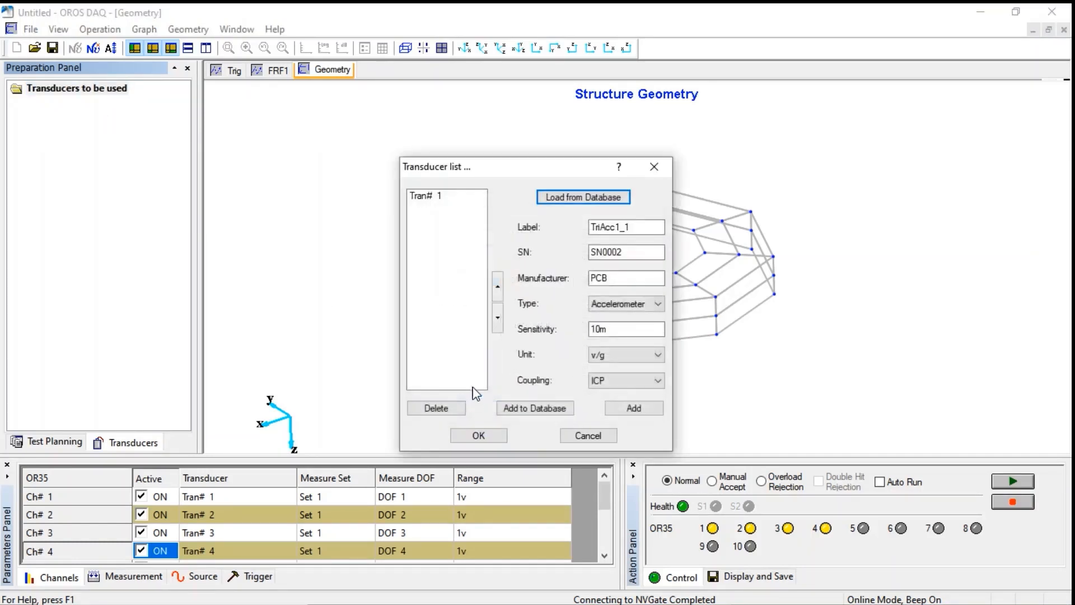
pyautogui.click(567, 199)
pyautogui.click(454, 291)
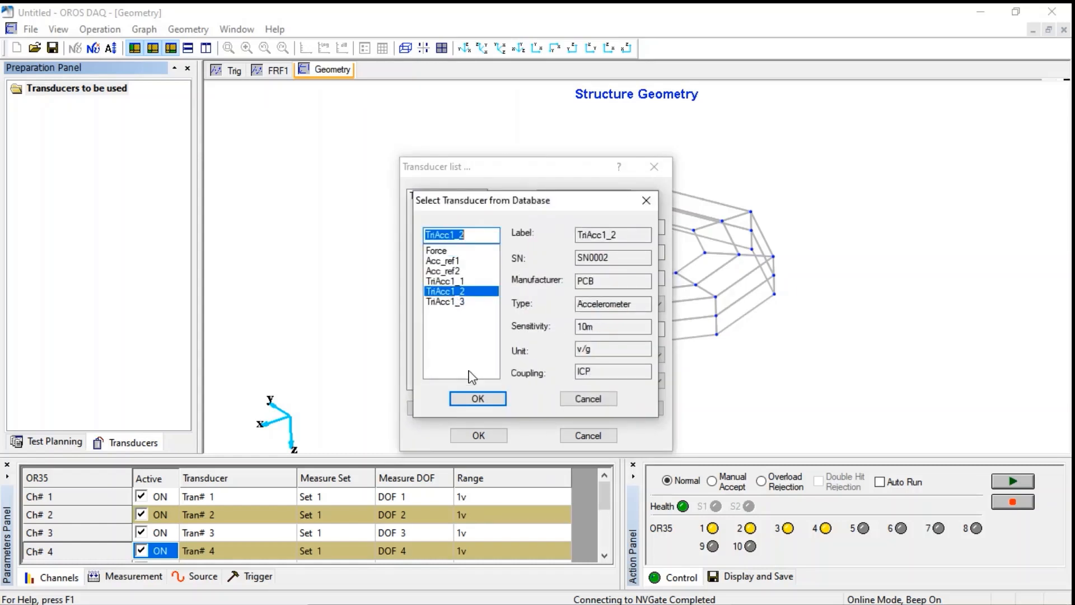
pyautogui.click(473, 399)
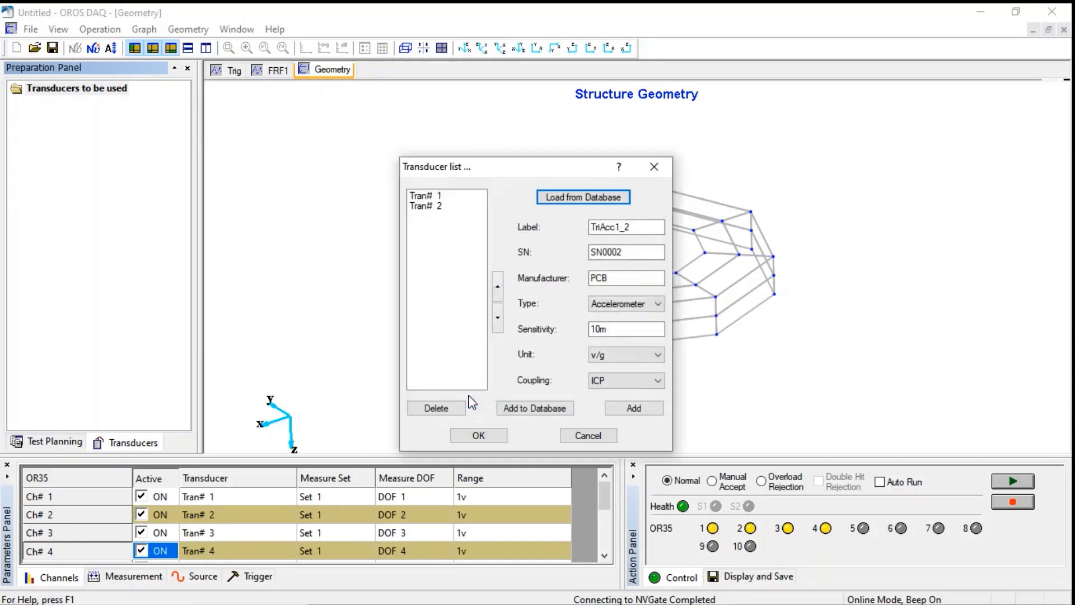
# Load the Acc_ref1 and Force transducers from the database and accept the transducer list
pyautogui.click(570, 200)
pyautogui.click(445, 262)
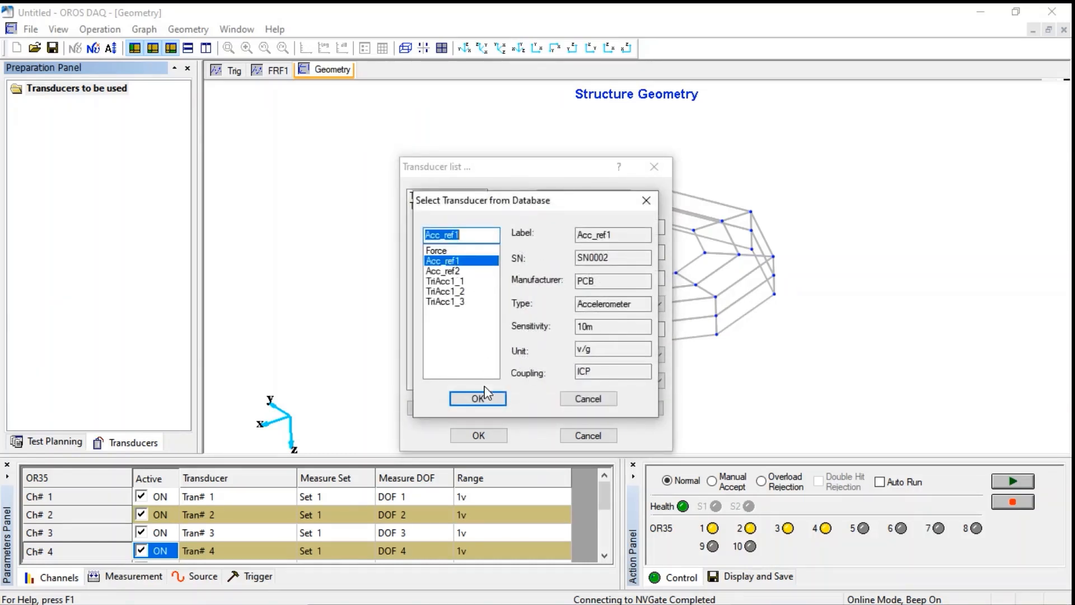
pyautogui.click(483, 397)
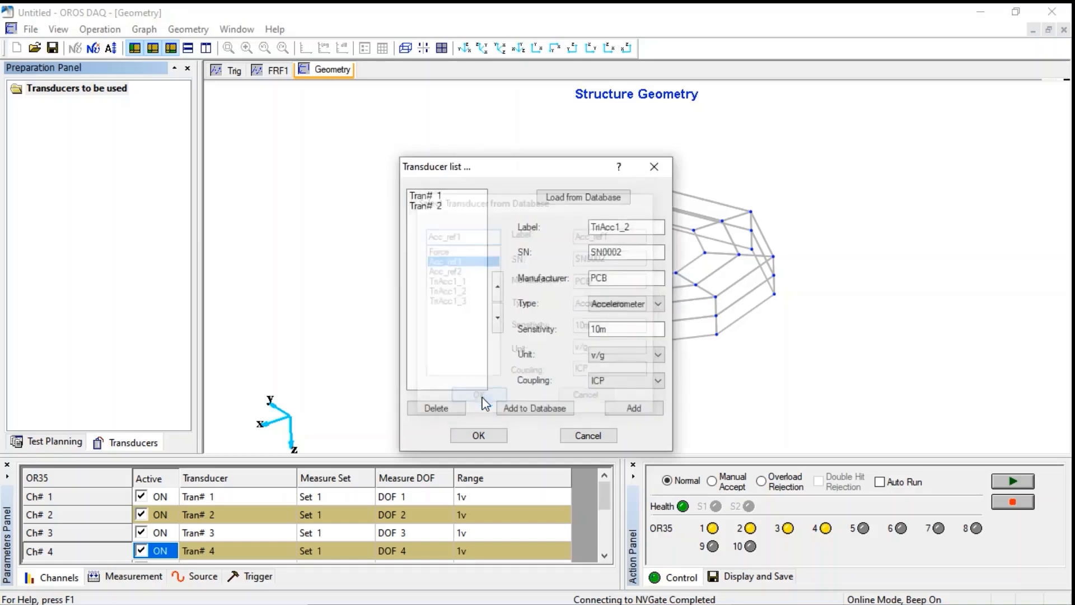
pyautogui.click(545, 199)
pyautogui.click(475, 398)
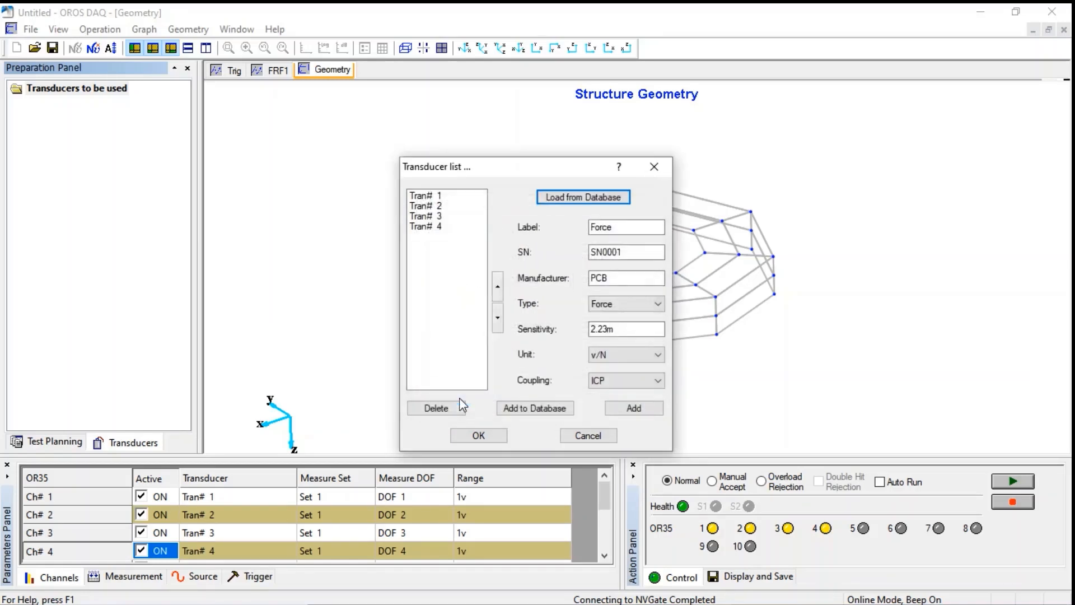
pyautogui.click(479, 435)
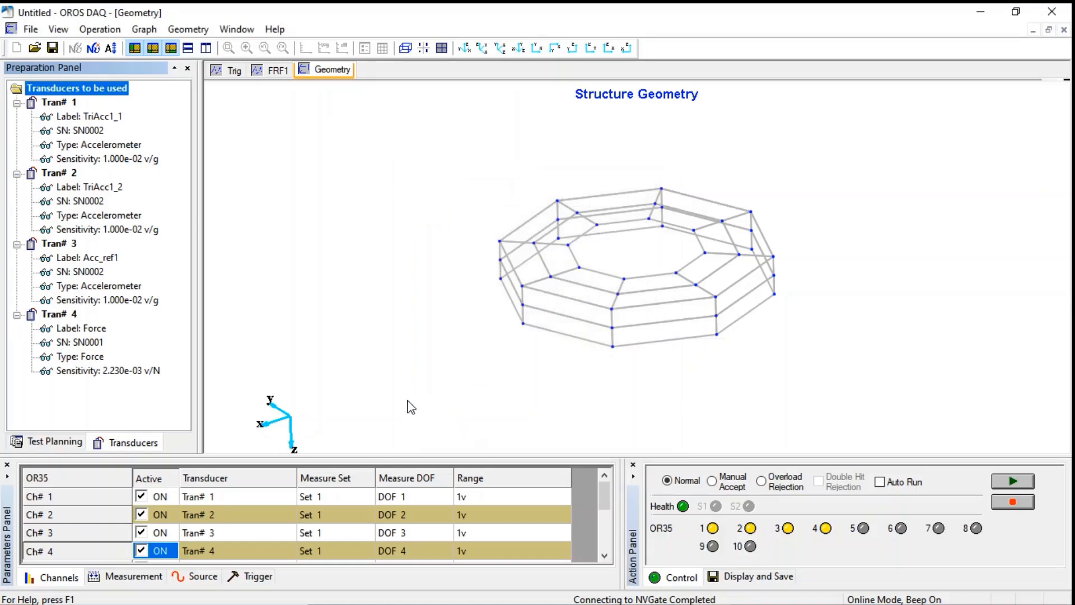
# Open the test sequence setup for all measurement sets and define three reference DOFs: 1+X, 16+X and 16-Z
pyautogui.click(67, 442)
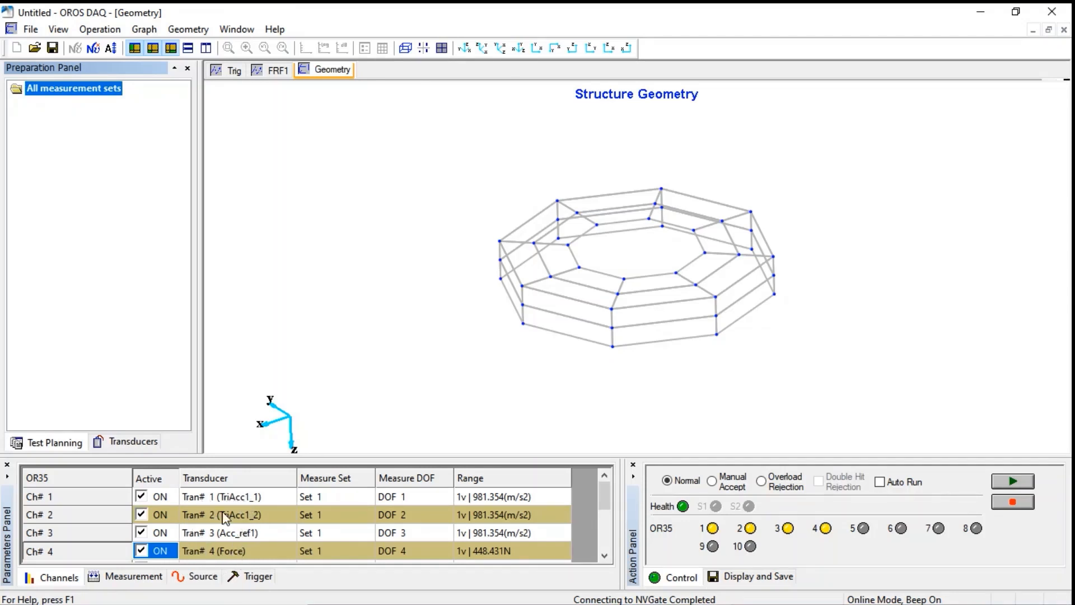
pyautogui.rightClick(82, 99)
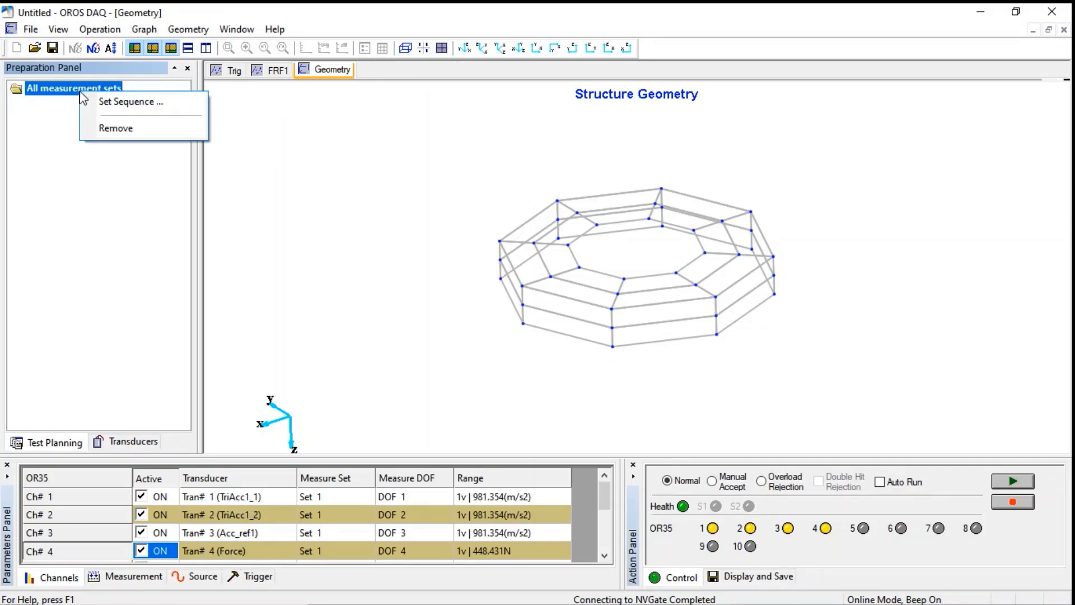
pyautogui.click(130, 102)
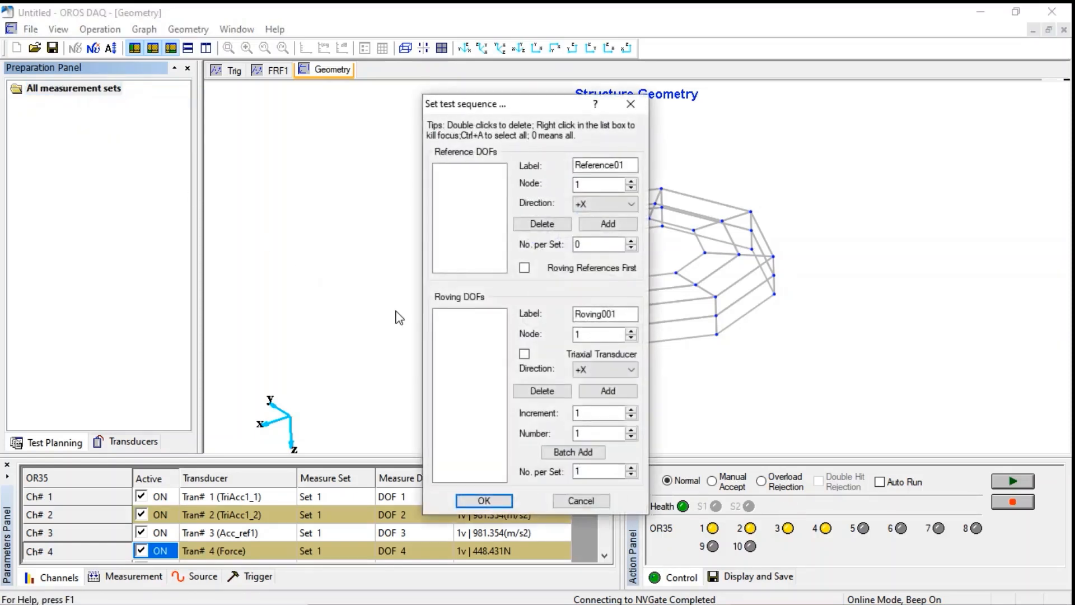
pyautogui.click(596, 227)
pyautogui.click(596, 232)
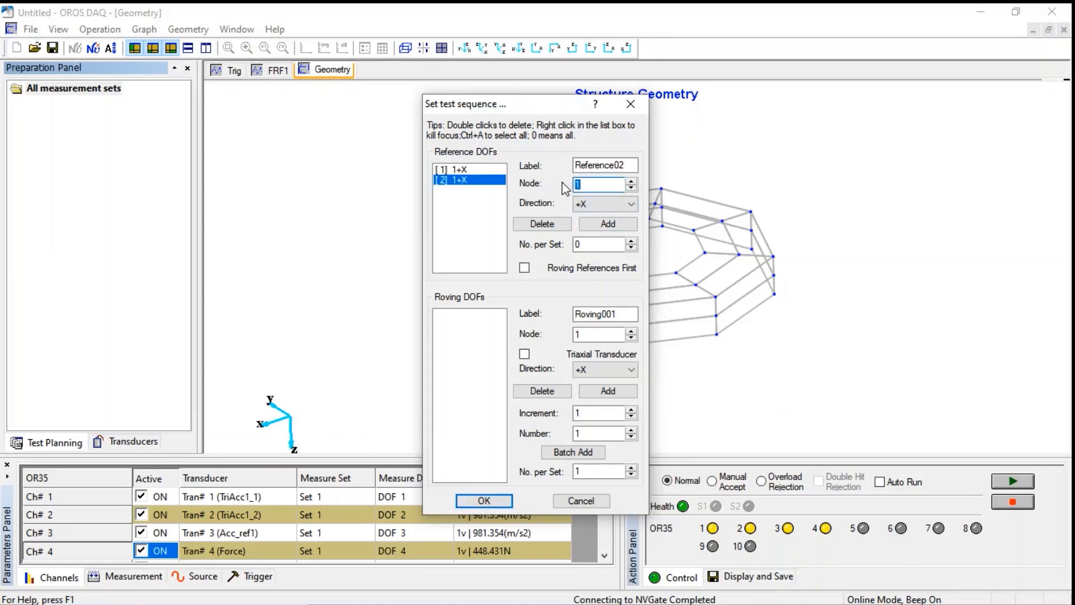
pyautogui.write('16')
pyautogui.click(601, 224)
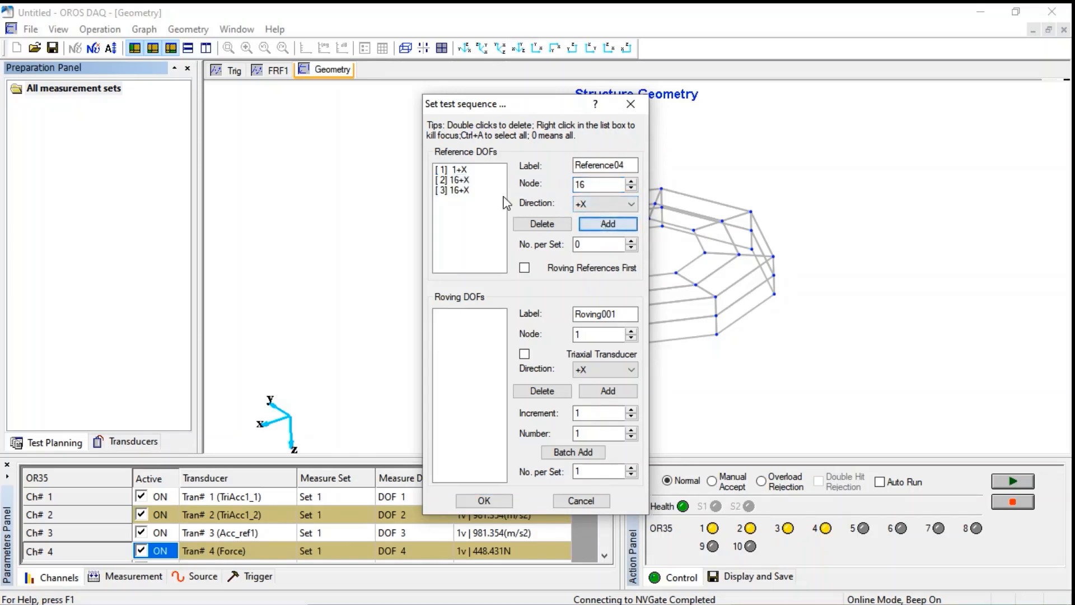
pyautogui.click(599, 204)
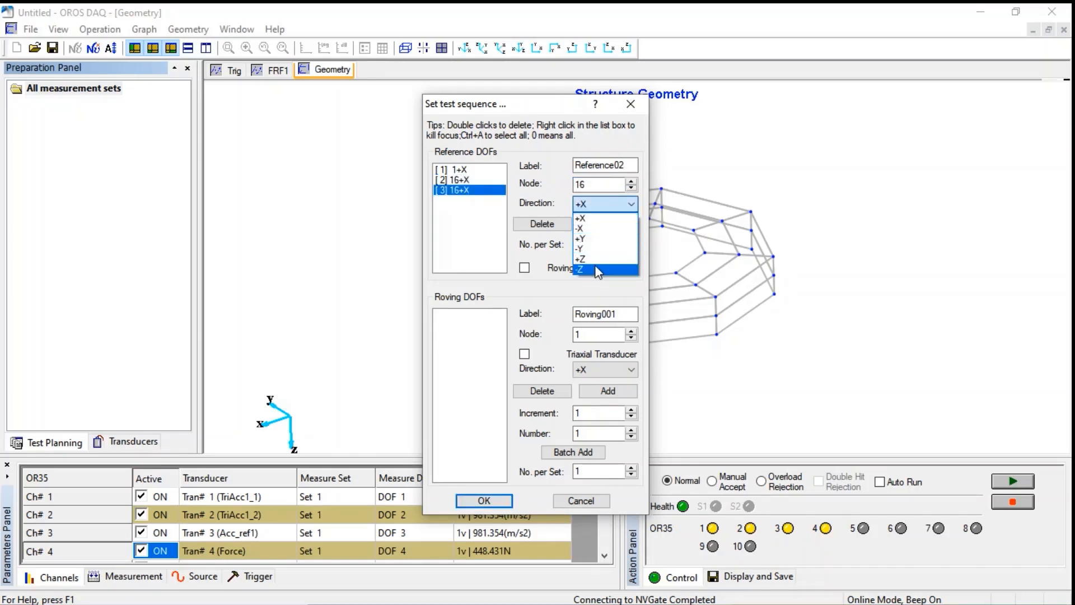
pyautogui.click(580, 269)
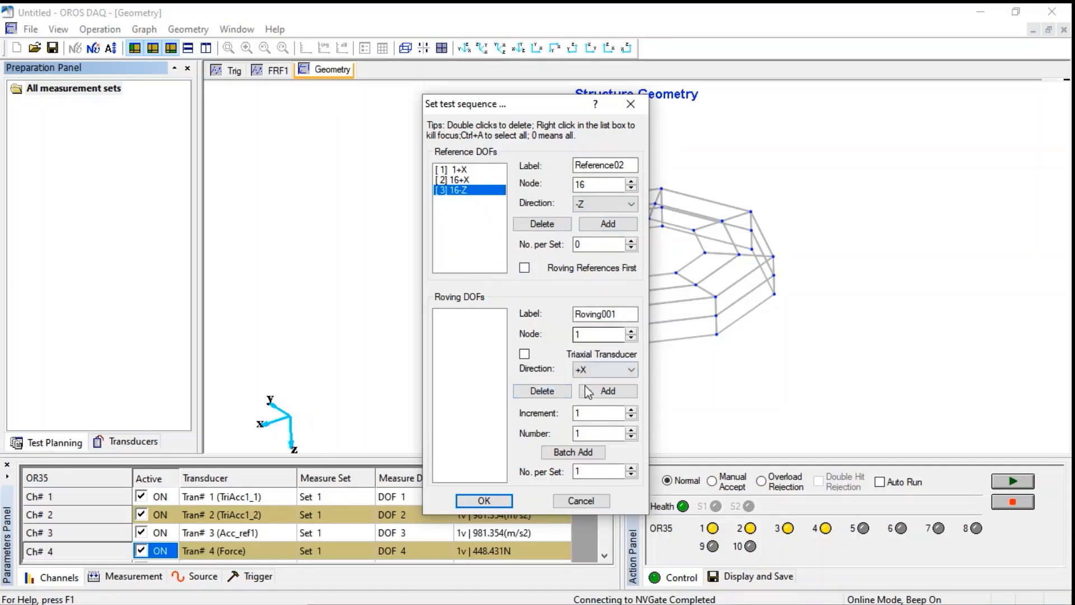
# Batch-add 24 roving DOFs starting at node 1 in the -X direction, labelled Belt_Cyl
pyautogui.doubleClick(582, 433)
pyautogui.write('24')
pyautogui.click(583, 370)
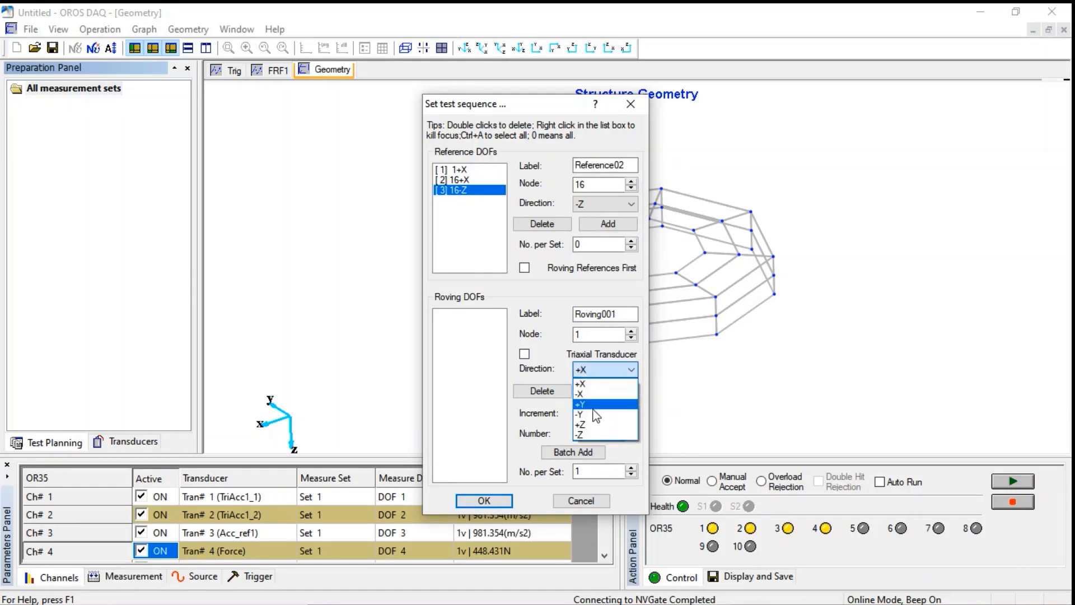
pyautogui.click(591, 395)
pyautogui.press('Tab')
pyautogui.press('Tab')
pyautogui.press('Tab')
pyautogui.press('Tab')
pyautogui.press('Tab')
pyautogui.press('Tab')
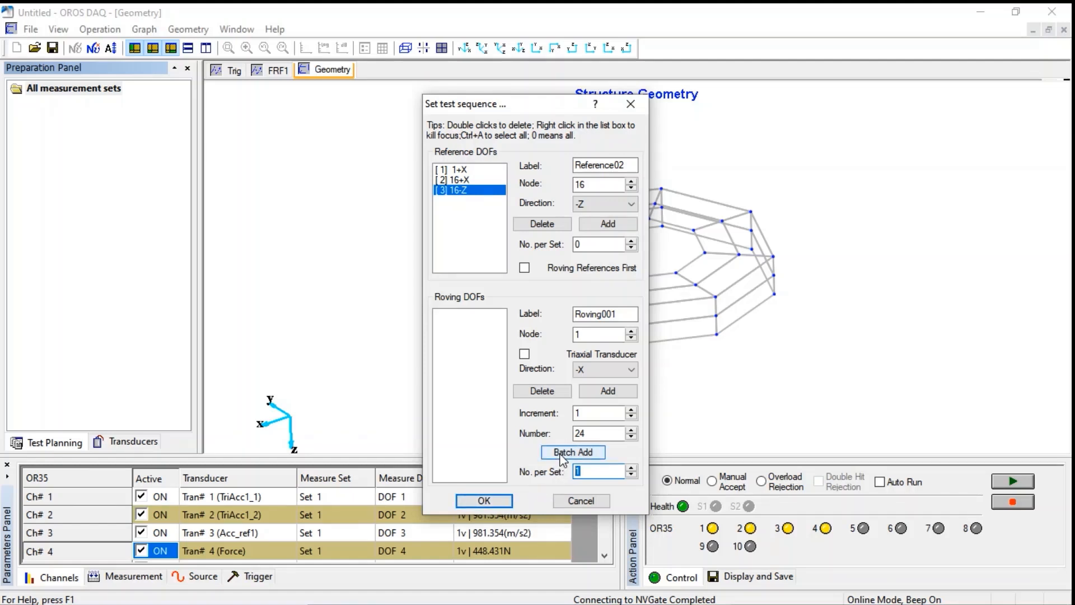
pyautogui.moveTo(618, 315); pyautogui.dragTo(583, 314)
pyautogui.press('BackSpace')
pyautogui.press('BackSpace')
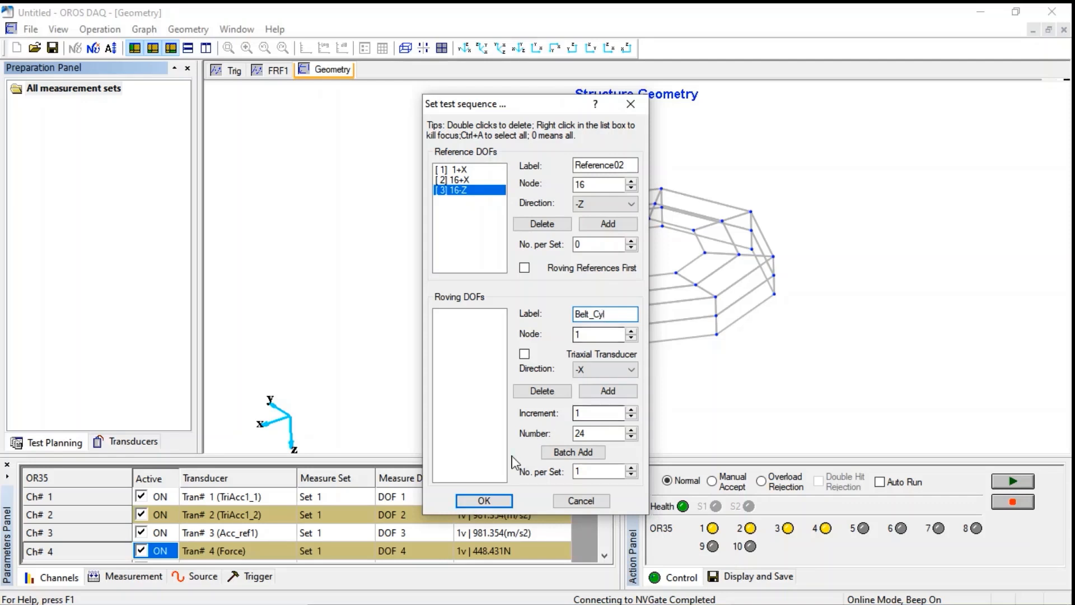
pyautogui.click(573, 453)
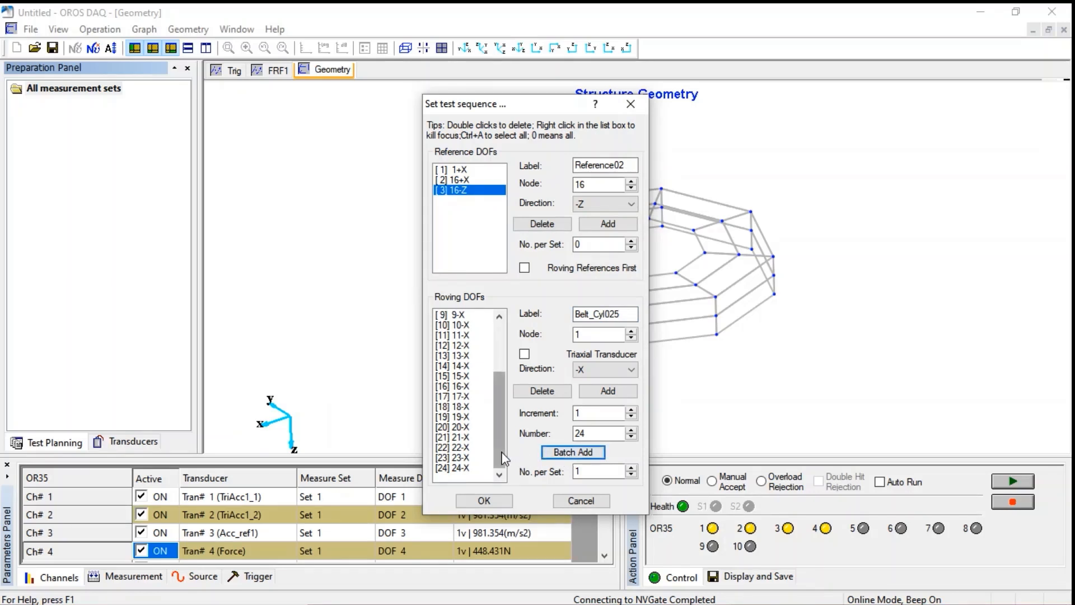
# Batch-add 16 roving DOFs starting at node 25 in the +Z direction, labelled UPPER
pyautogui.click(578, 335)
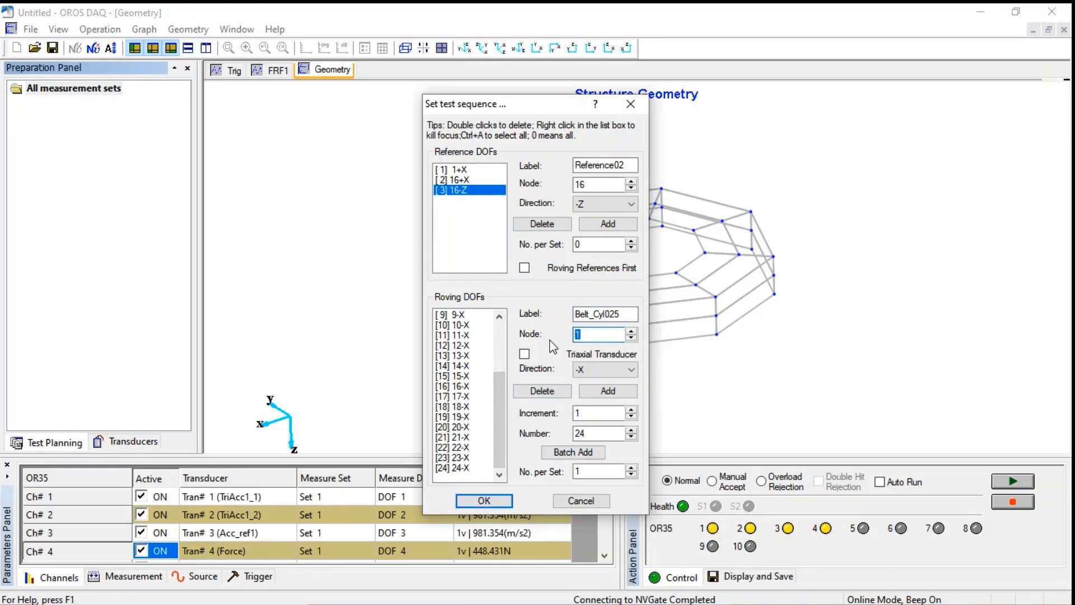
pyautogui.press('Tab')
pyautogui.press('Tab')
pyautogui.press('Tab')
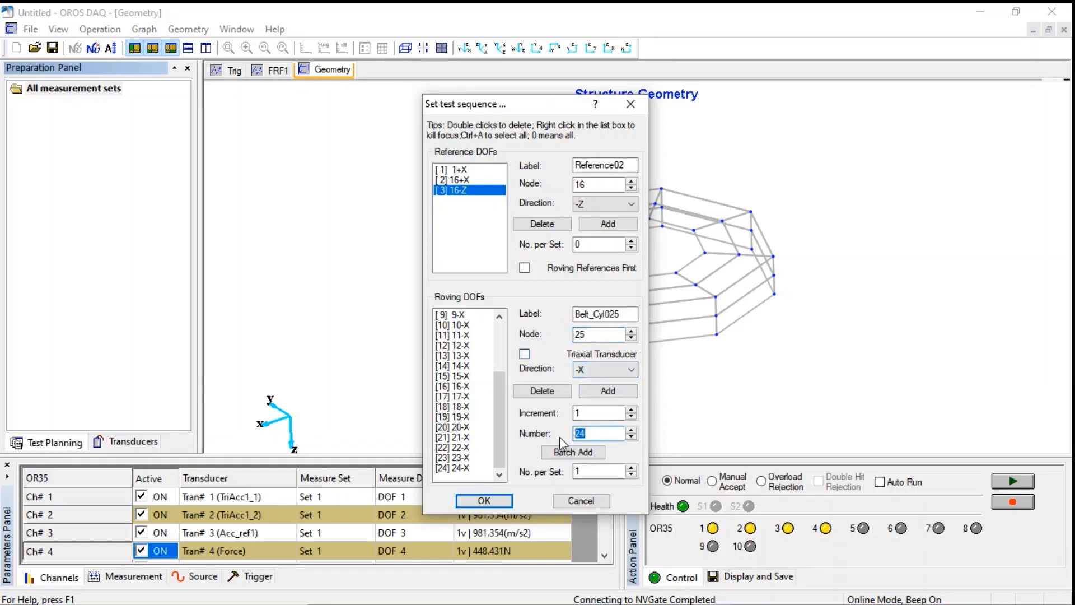
pyautogui.write('16')
pyautogui.click(599, 373)
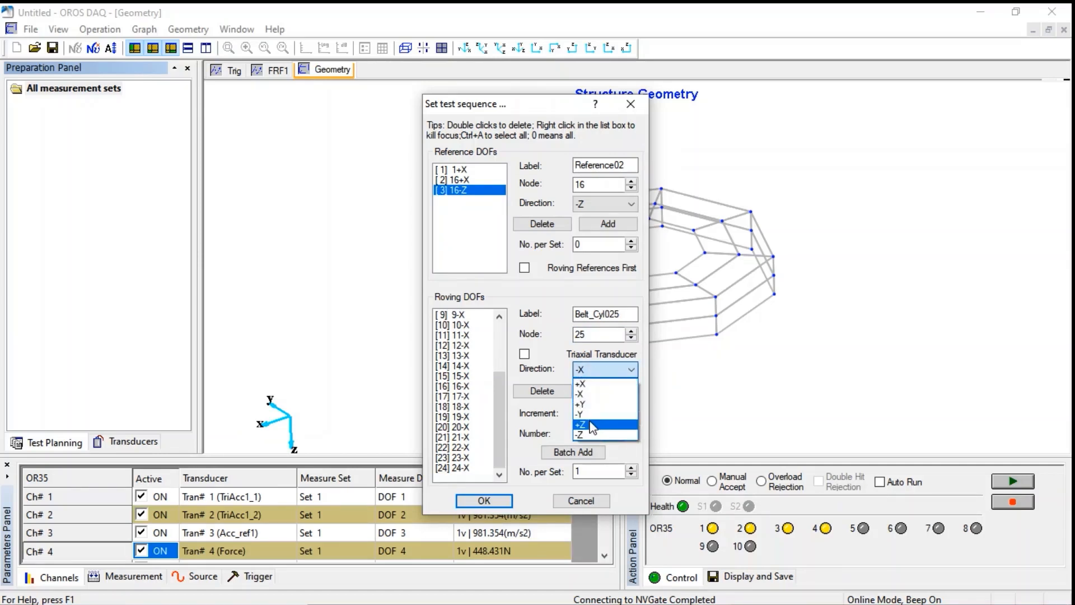
pyautogui.click(592, 428)
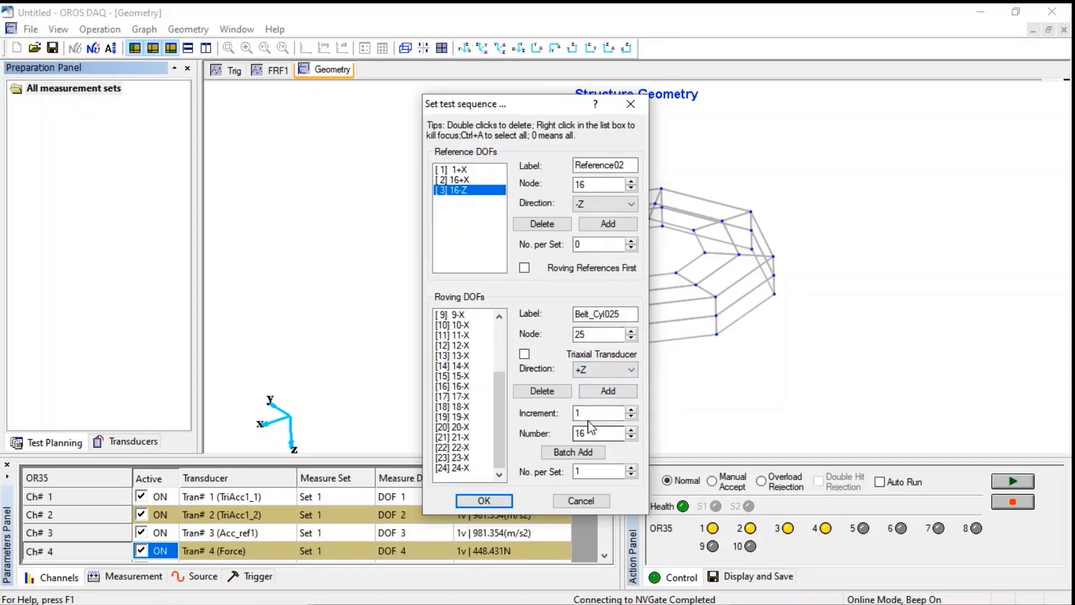
pyautogui.click(621, 315)
pyautogui.moveTo(621, 315); pyautogui.dragTo(569, 323)
pyautogui.write('UPPER')
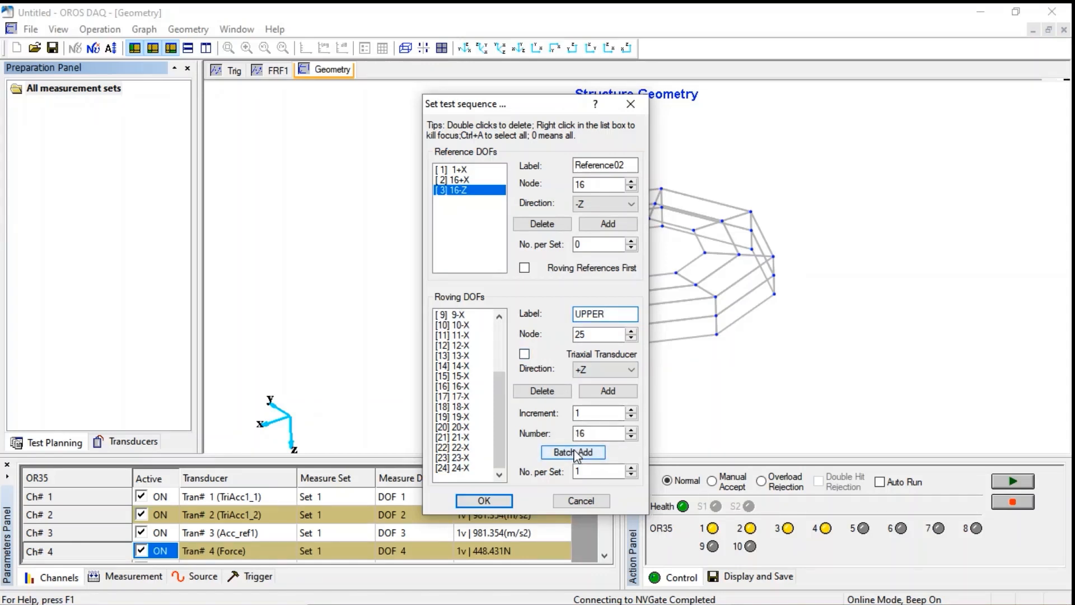
pyautogui.write('&')
pyautogui.click(562, 453)
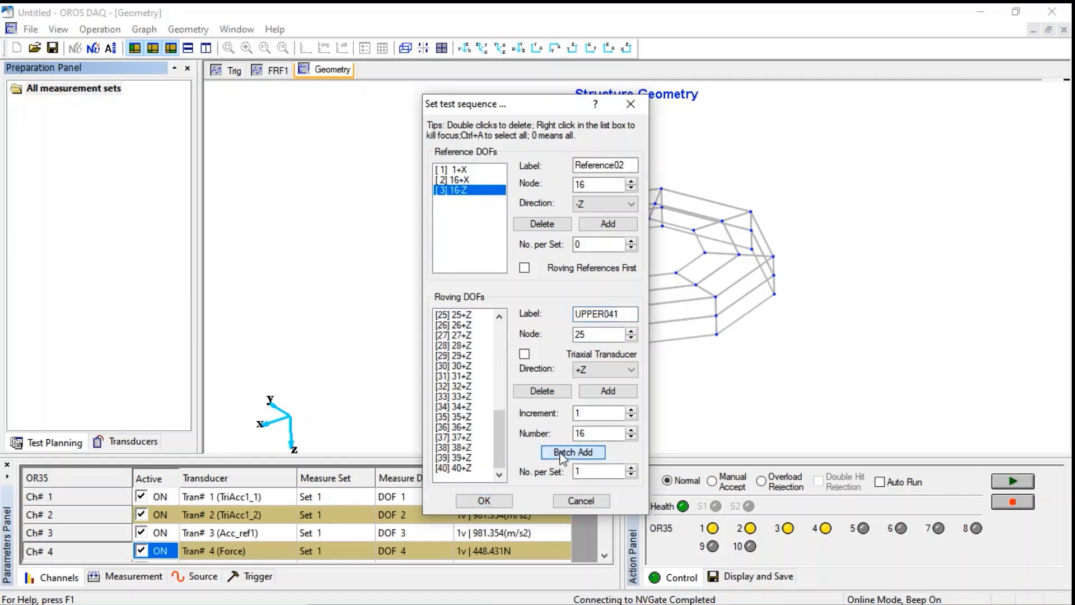
# Batch-add 8 roving DOFs starting at node 1 with increment 3 in the +Z direction, and accept the test sequence
pyautogui.moveTo(589, 334); pyautogui.dragTo(564, 339)
pyautogui.write('1')
pyautogui.press('Tab')
pyautogui.press('Tab')
pyautogui.press('Tab')
pyautogui.press('Tab')
pyautogui.press('Tab')
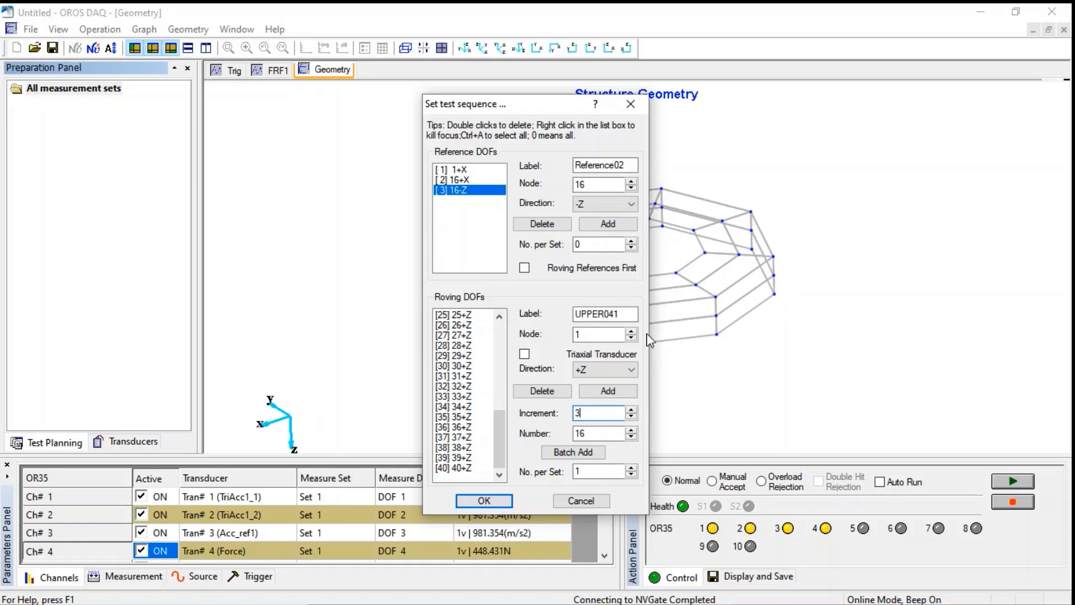
pyautogui.moveTo(588, 431); pyautogui.dragTo(575, 432)
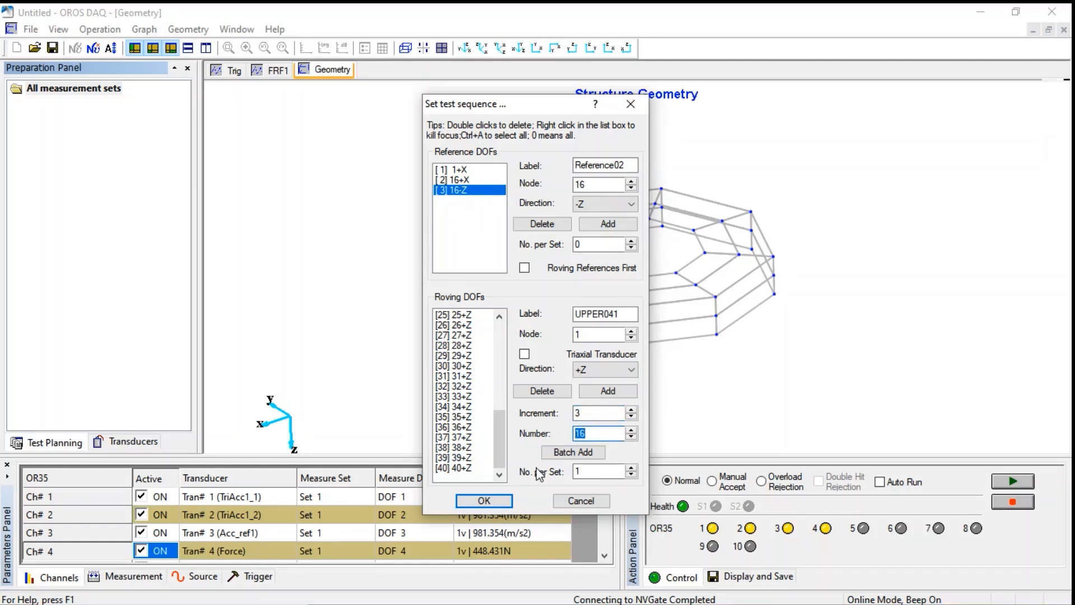
pyautogui.write('8')
pyautogui.moveTo(586, 471); pyautogui.dragTo(563, 473)
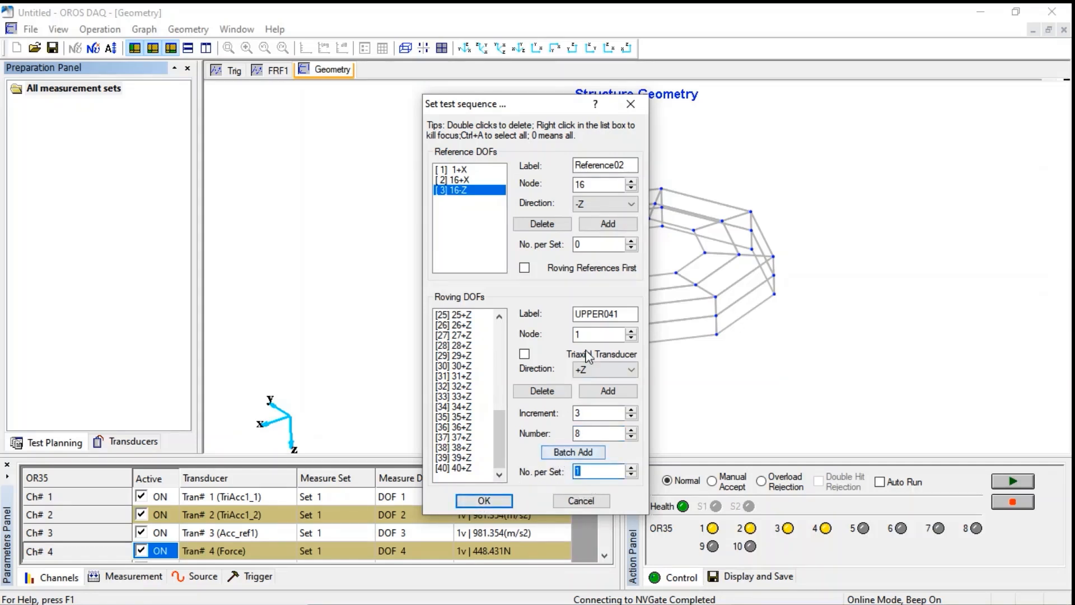
pyautogui.moveTo(618, 315); pyautogui.dragTo(609, 315)
pyautogui.write('2')
pyautogui.click(556, 453)
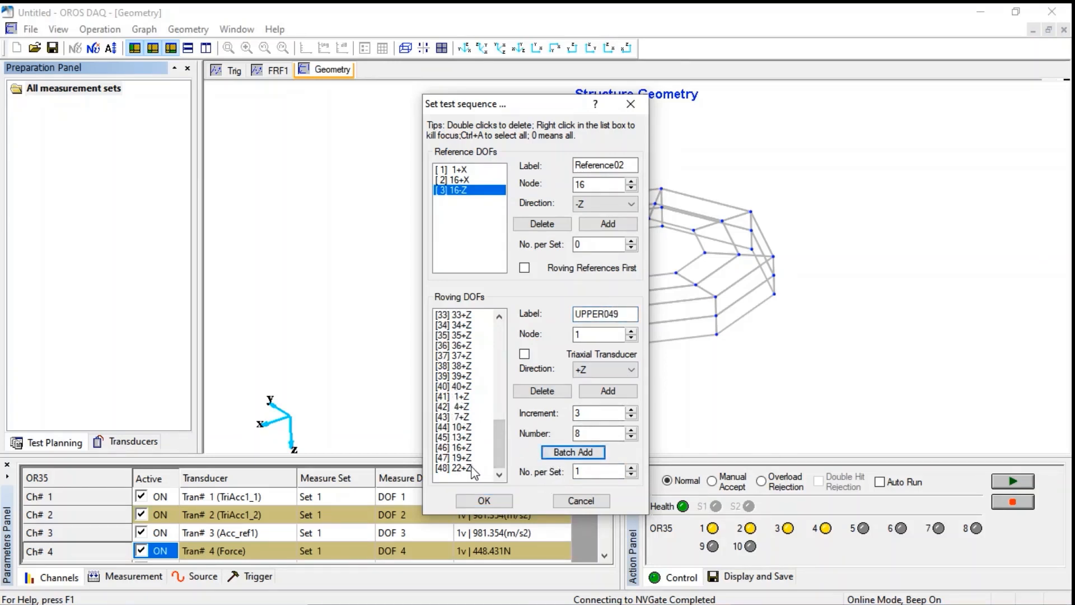
pyautogui.click(482, 500)
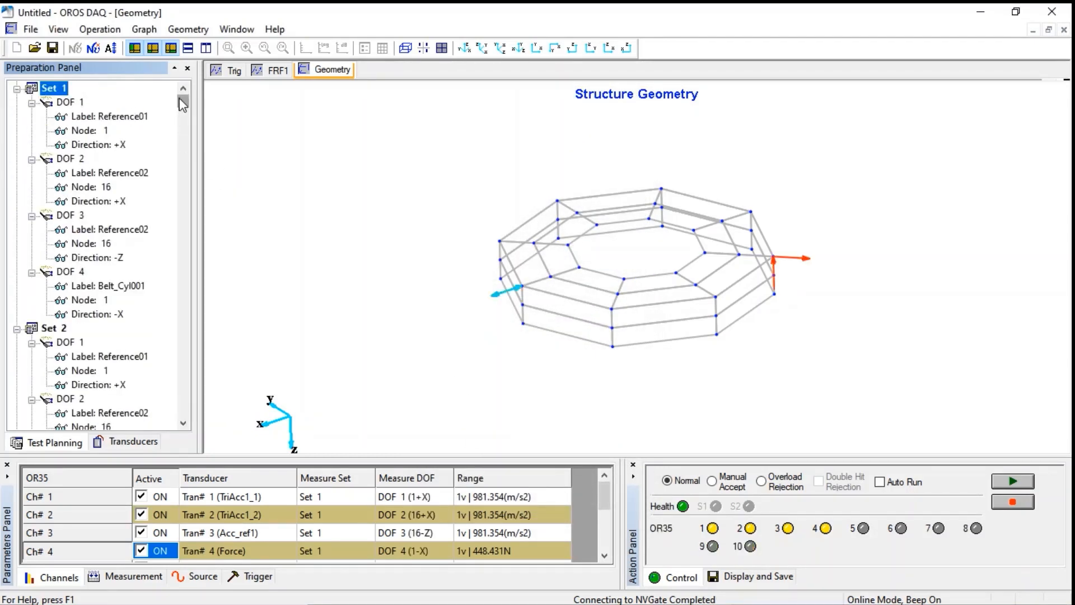
# Collapse Sets 1 to 4 in the test plan and examine the DOFs of all measurement sets on the geometry
pyautogui.click(17, 88)
pyautogui.click(17, 103)
pyautogui.click(17, 117)
pyautogui.click(17, 131)
pyautogui.click(184, 89)
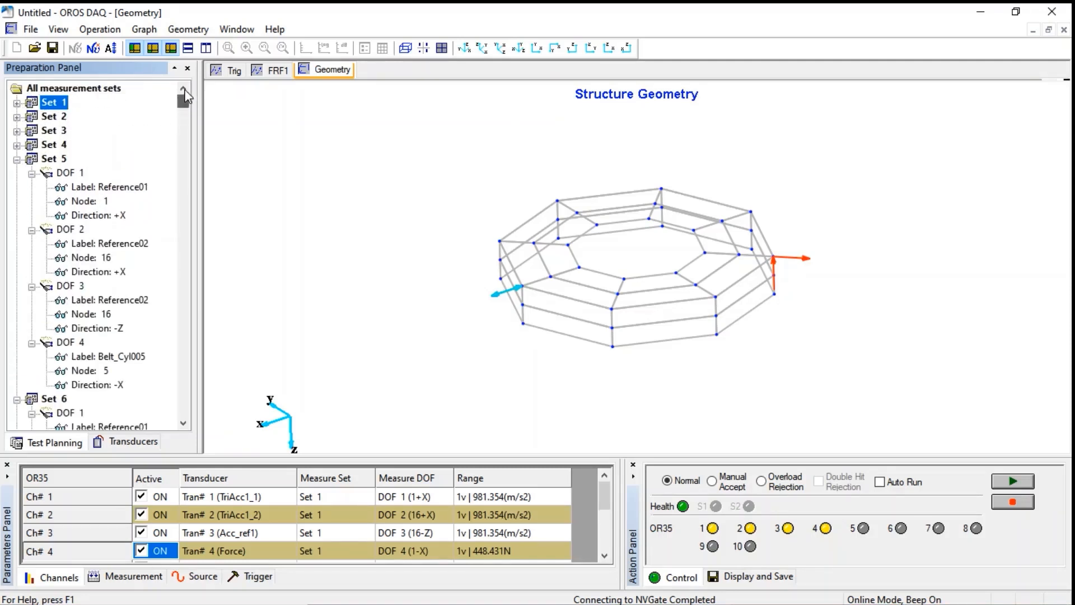
pyautogui.click(106, 91)
pyautogui.moveTo(526, 371); pyautogui.dragTo(541, 303)
pyautogui.click(17, 160)
pyautogui.click(17, 159)
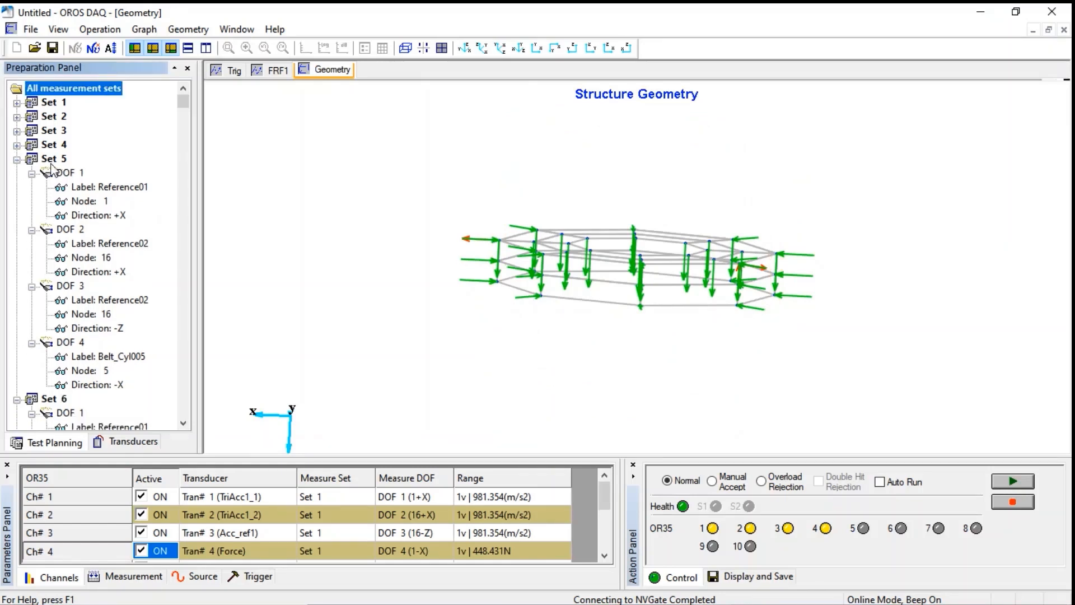
# Examine the reference and roving DOF arrows of Set 5, Set 14 and Set 35 on the geometry
pyautogui.click(59, 159)
pyautogui.moveTo(355, 266); pyautogui.dragTo(415, 345)
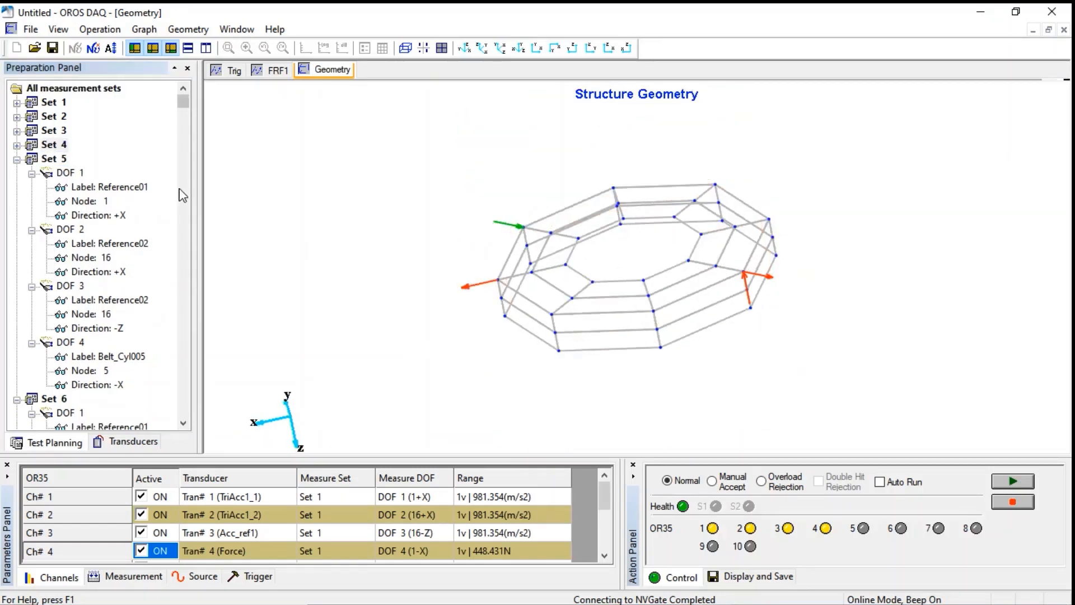
pyautogui.moveTo(183, 102); pyautogui.dragTo(184, 168)
pyautogui.click(56, 88)
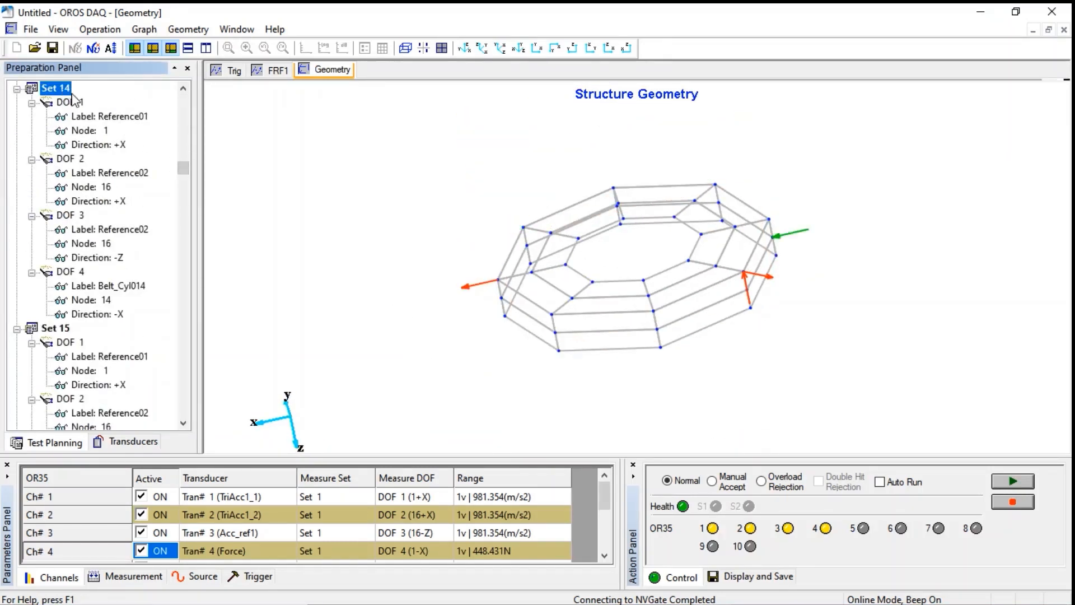
pyautogui.moveTo(547, 371); pyautogui.dragTo(307, 291)
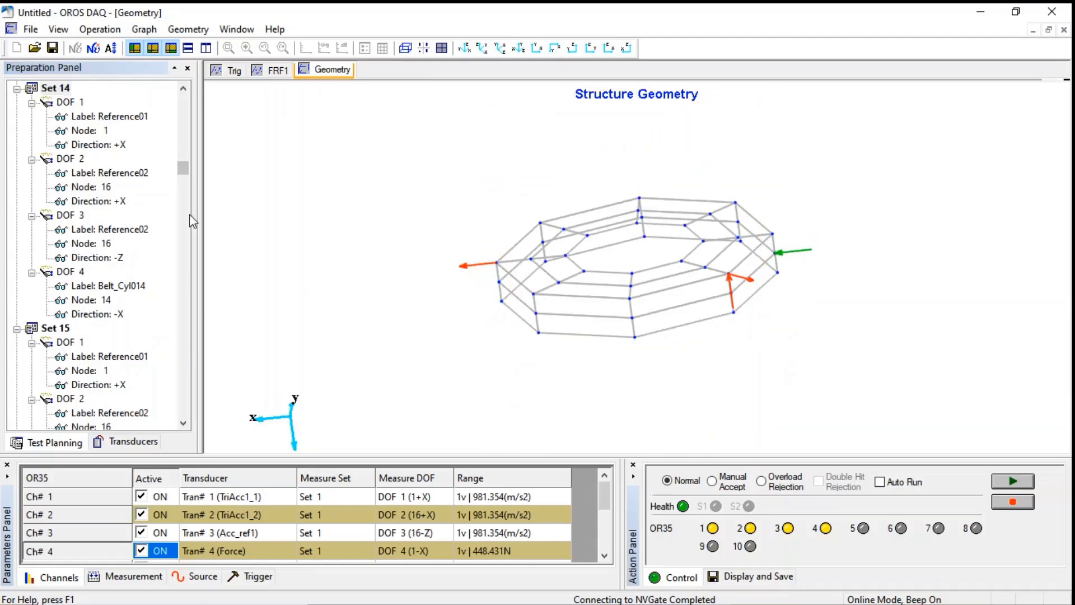
pyautogui.scroll(-2, 187, 184)
pyautogui.moveTo(185, 180); pyautogui.dragTo(186, 313)
pyautogui.click(55, 286)
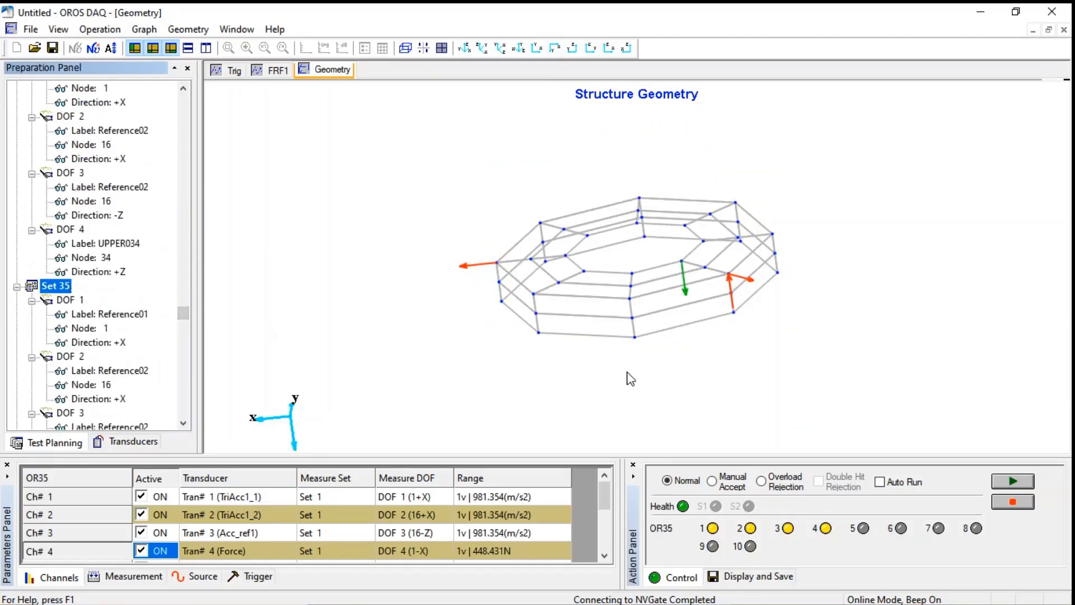
pyautogui.moveTo(568, 362); pyautogui.dragTo(613, 383)
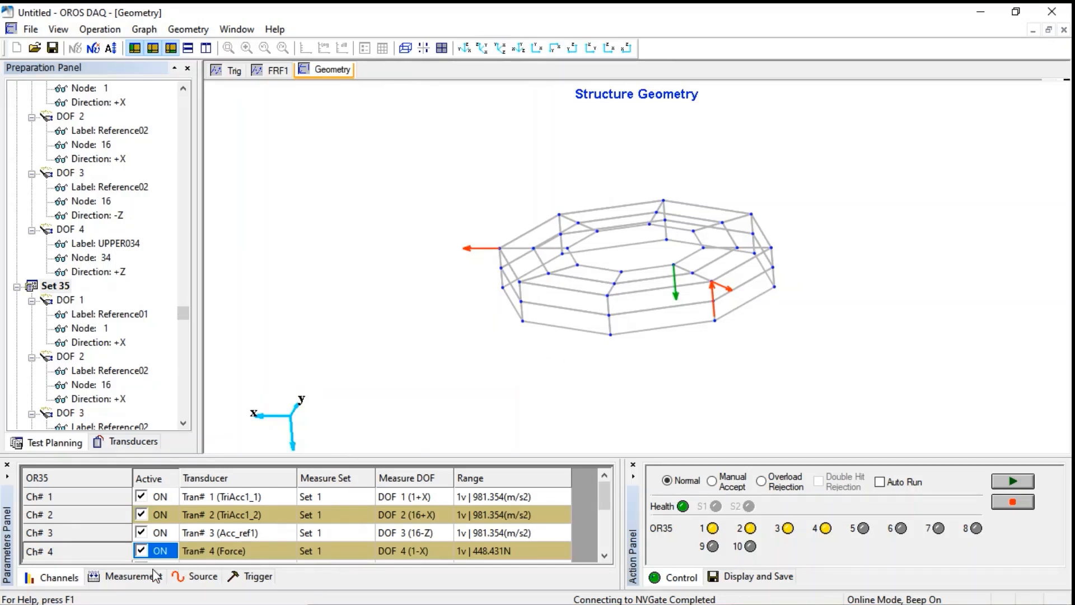
# Set the measurement's frequency range to 5000 Hz and the spectral lines to 6401
pyautogui.click(122, 582)
pyautogui.click(102, 498)
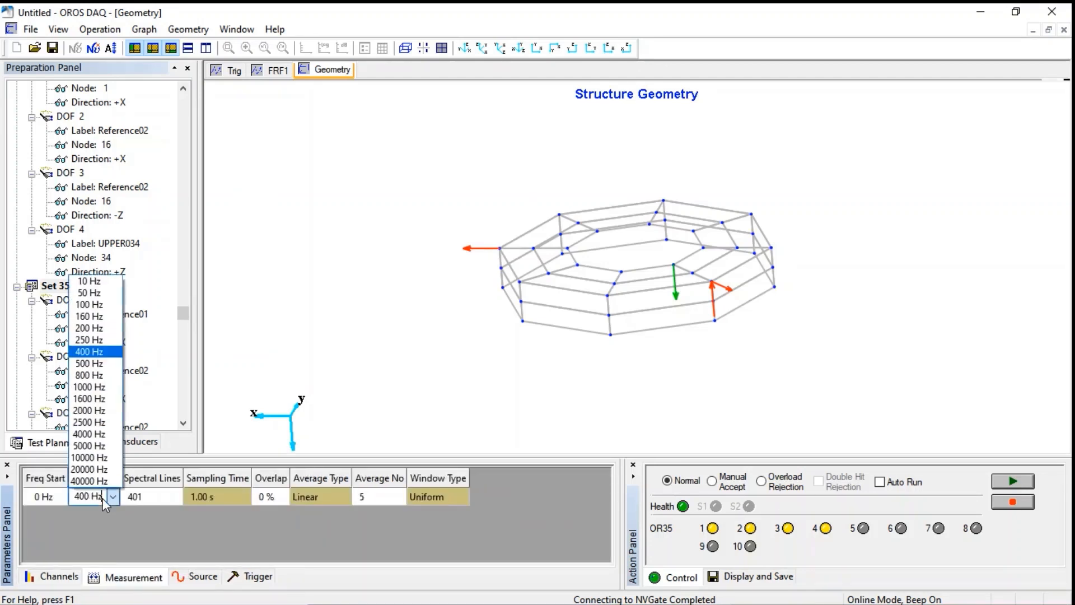
pyautogui.click(94, 453)
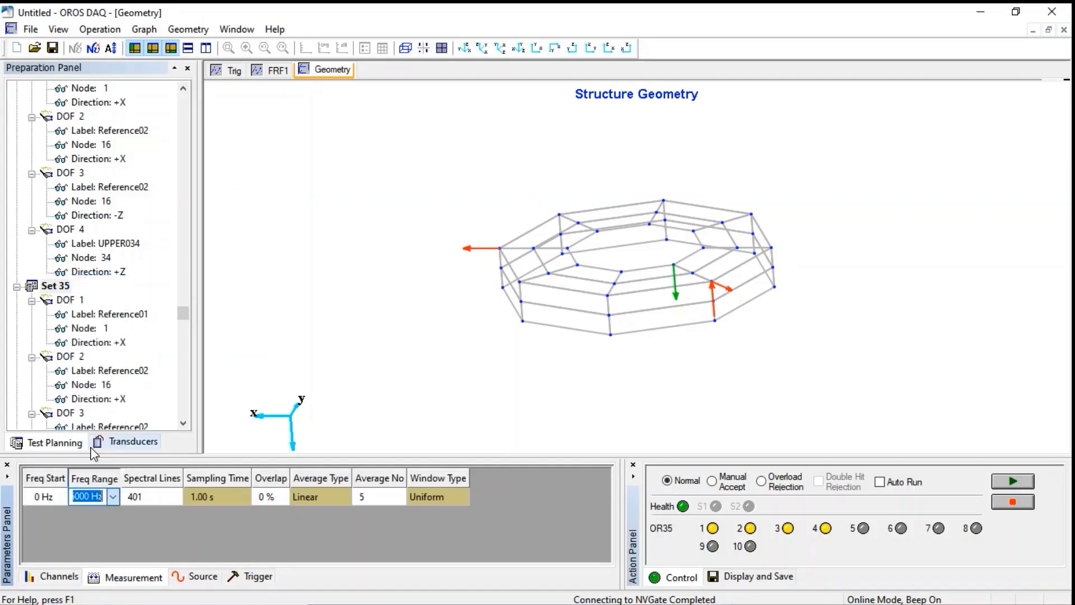
pyautogui.click(162, 498)
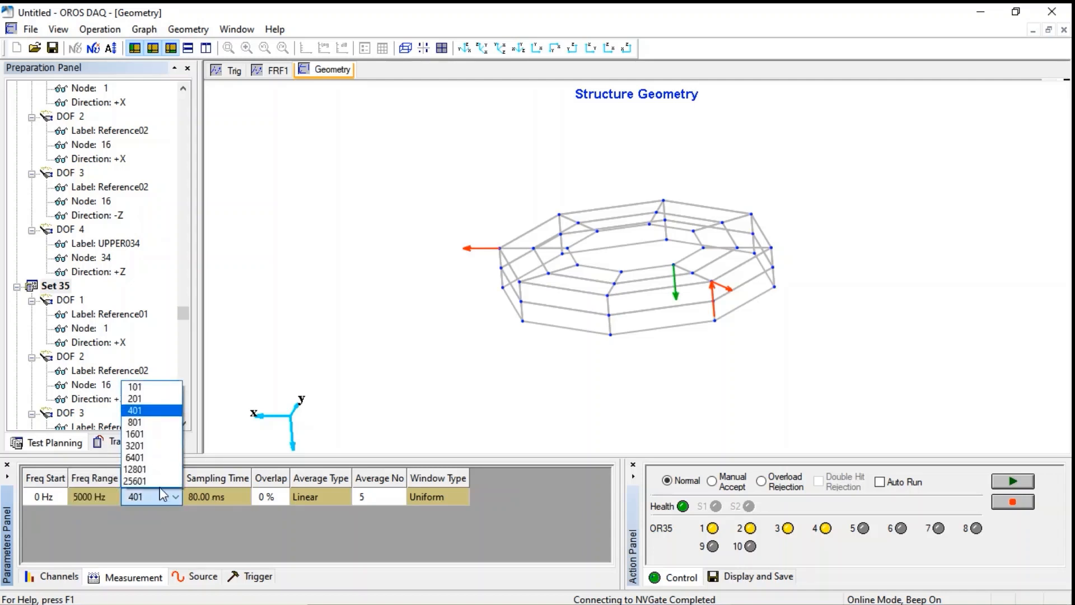
pyautogui.click(152, 458)
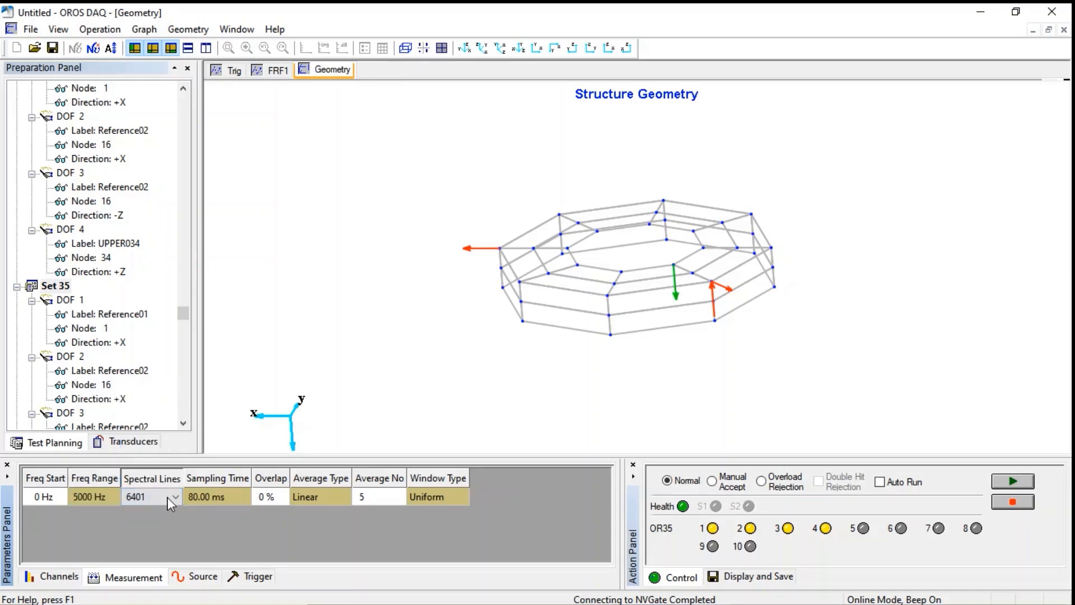
pyautogui.click(210, 501)
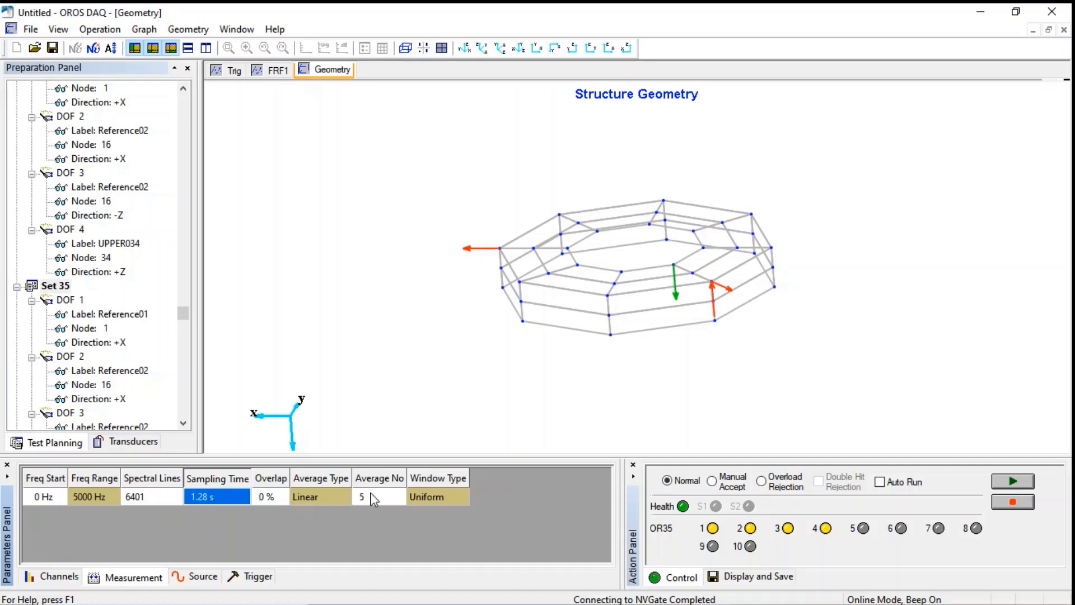
# Set the number of averages for the measurement to 3, keeping the Uniform window type
pyautogui.click(378, 495)
pyautogui.click(378, 495)
pyautogui.click(399, 496)
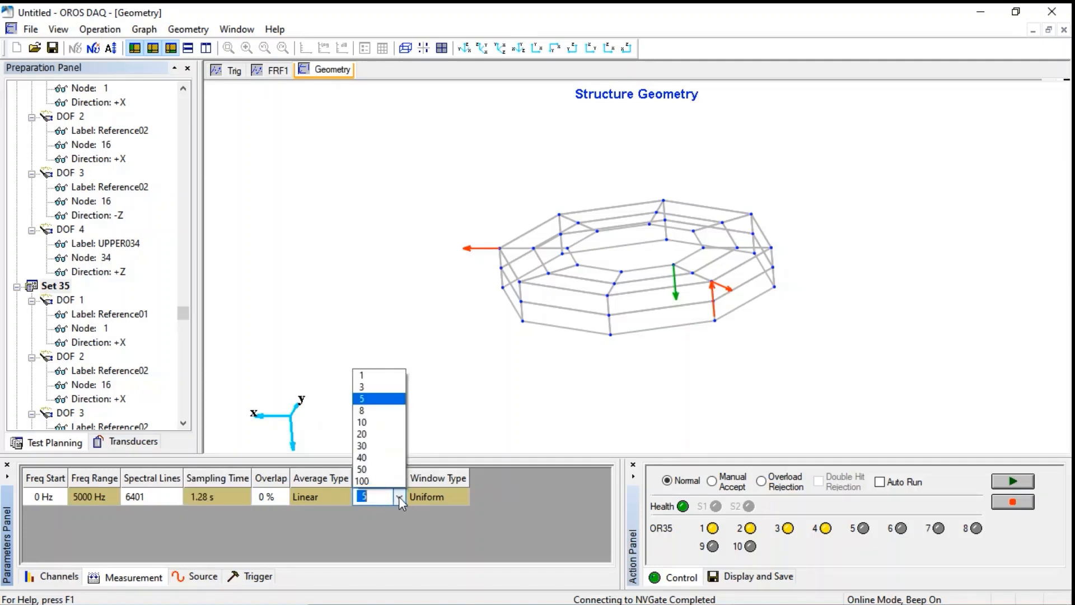
pyautogui.click(381, 395)
pyautogui.click(442, 498)
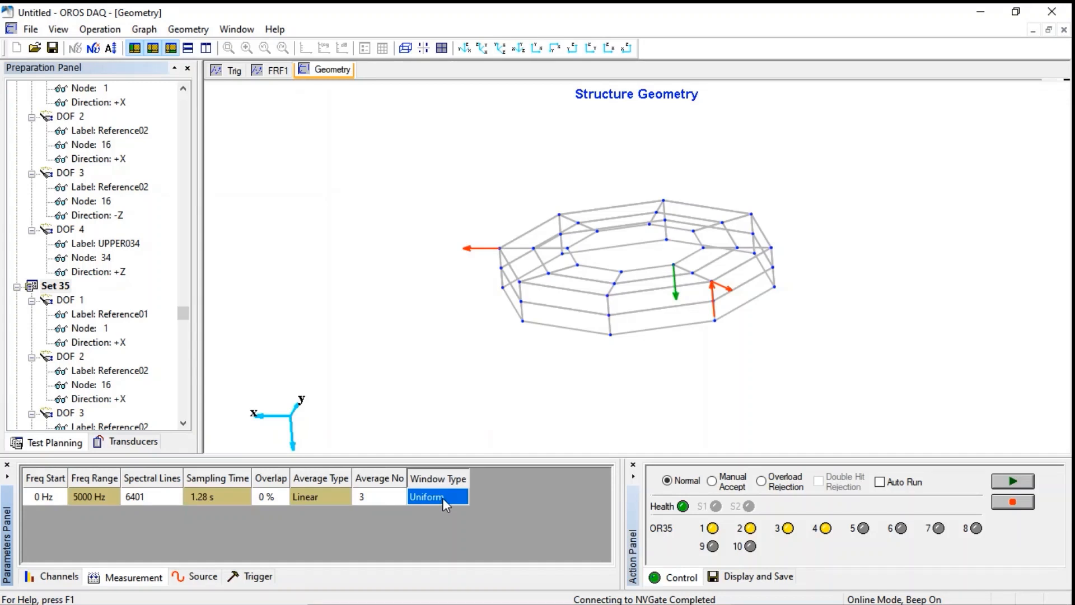
# Set the trigger type to Input on channel 4, keeping the rising slope
pyautogui.click(256, 576)
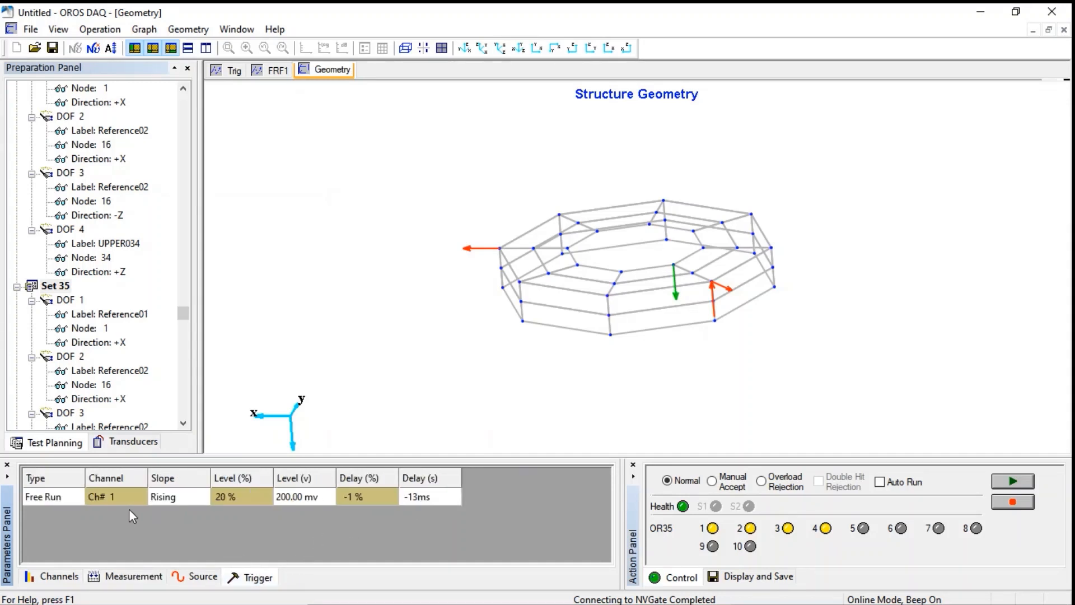
pyautogui.click(68, 497)
pyautogui.click(68, 496)
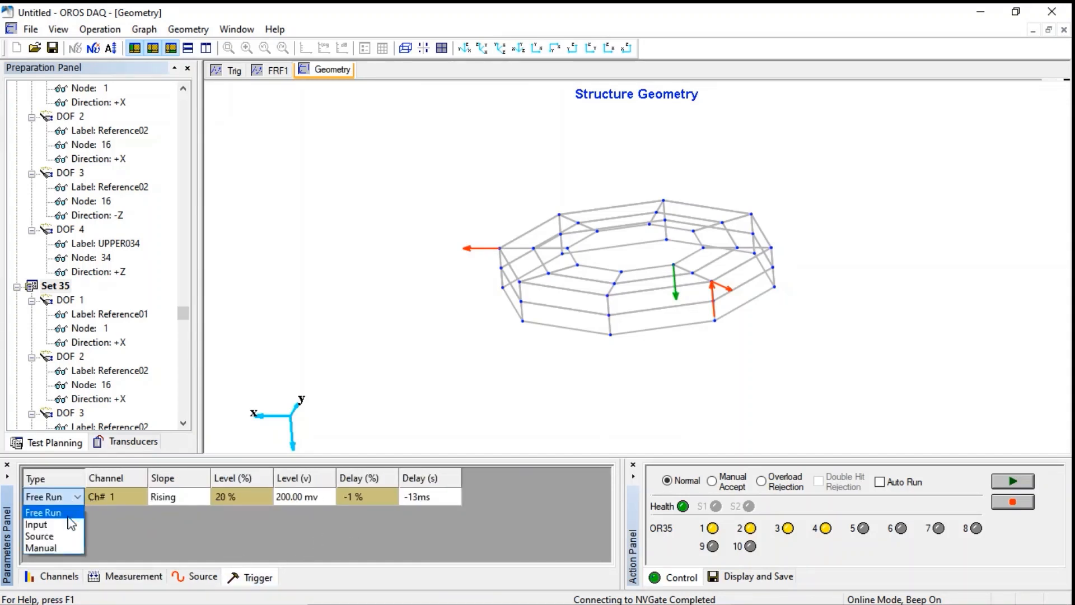
pyautogui.click(65, 522)
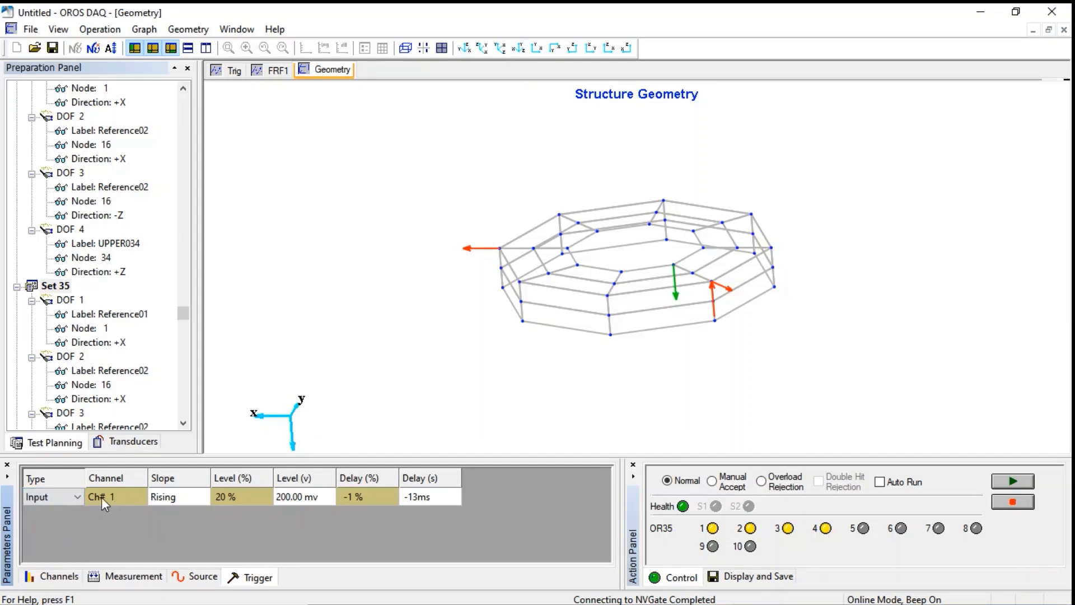
pyautogui.click(166, 496)
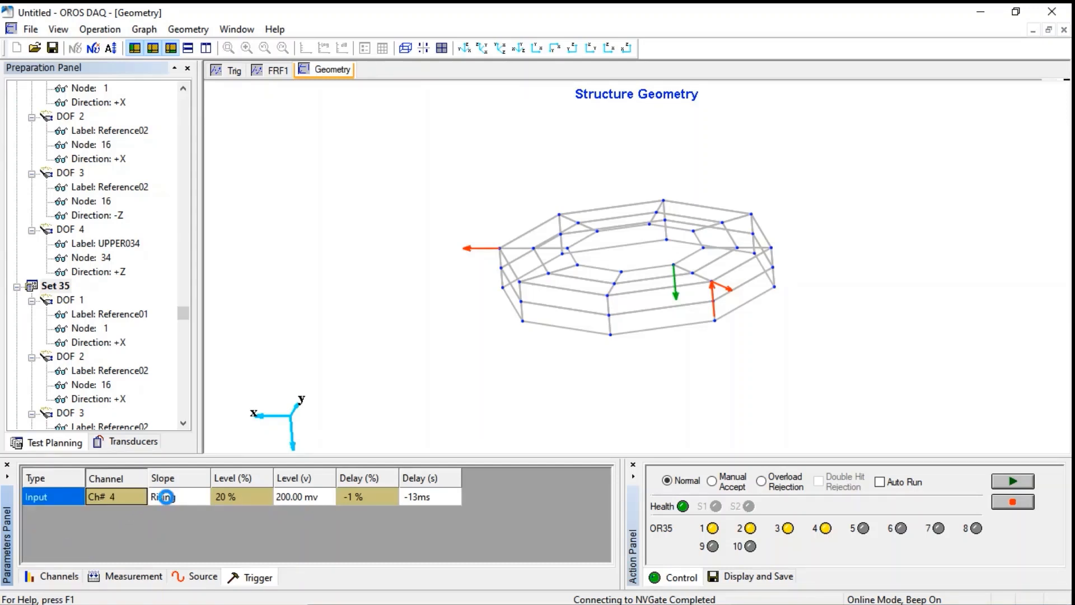
# Set the trigger level to 5 % and the trigger delay to -5 %
pyautogui.click(231, 496)
pyautogui.click(231, 496)
pyautogui.click(233, 508)
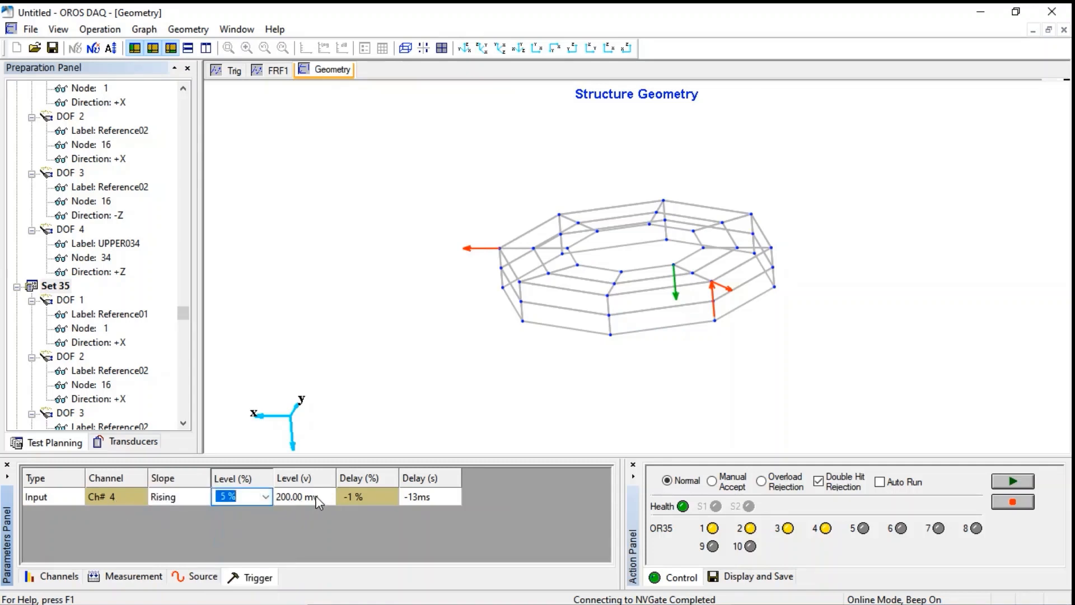
pyautogui.click(347, 496)
pyautogui.click(357, 499)
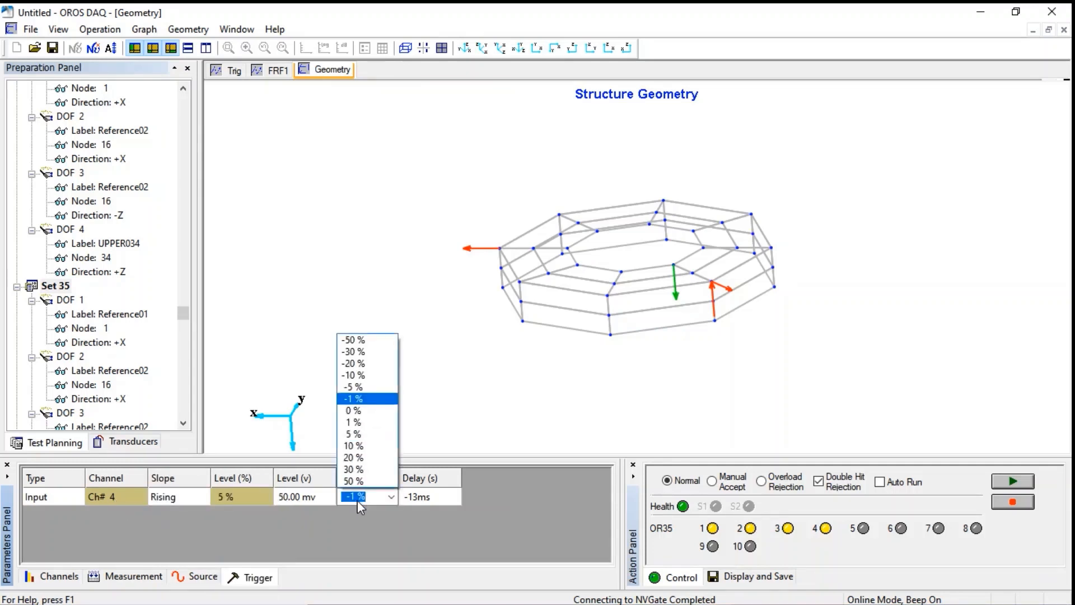
pyautogui.click(358, 386)
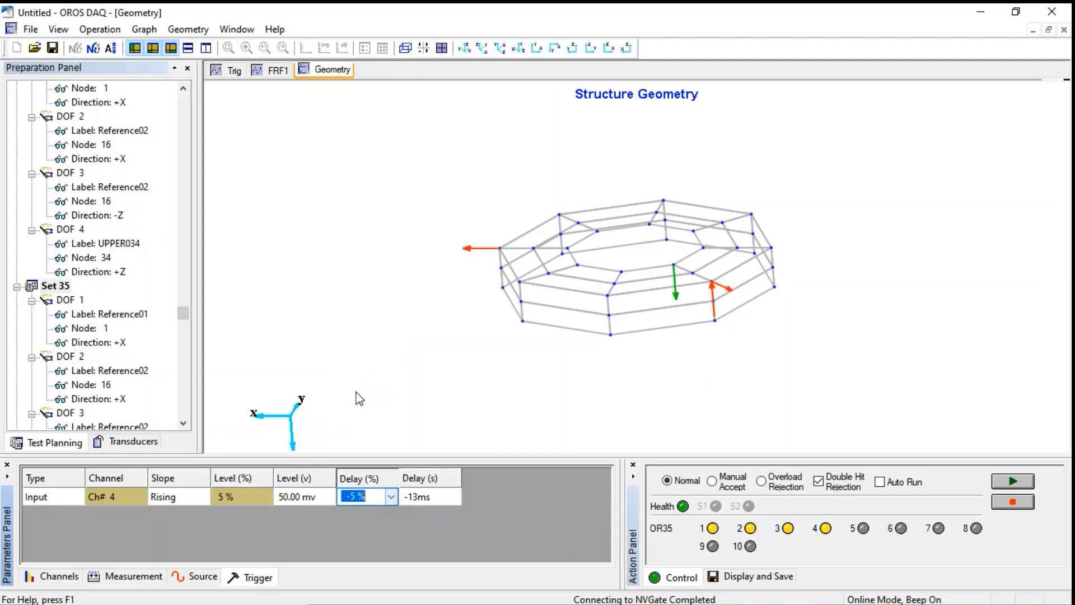
pyautogui.click(405, 498)
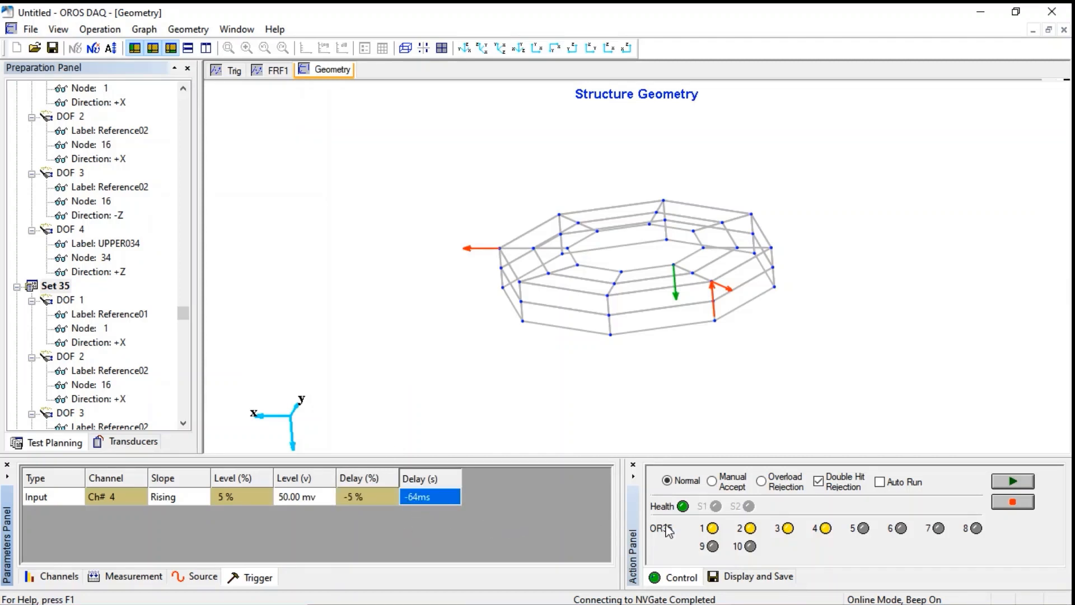
# Open the display and save settings, tile the graph windows side by side, and show channels 1 to 4 in the Trigger Block graph
pyautogui.click(725, 579)
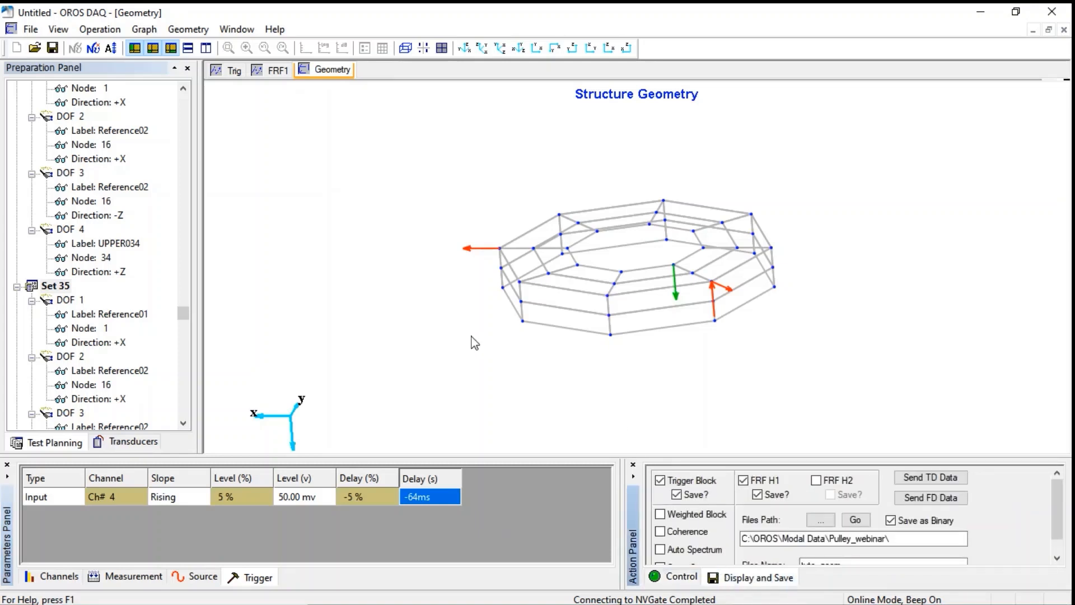
pyautogui.click(206, 48)
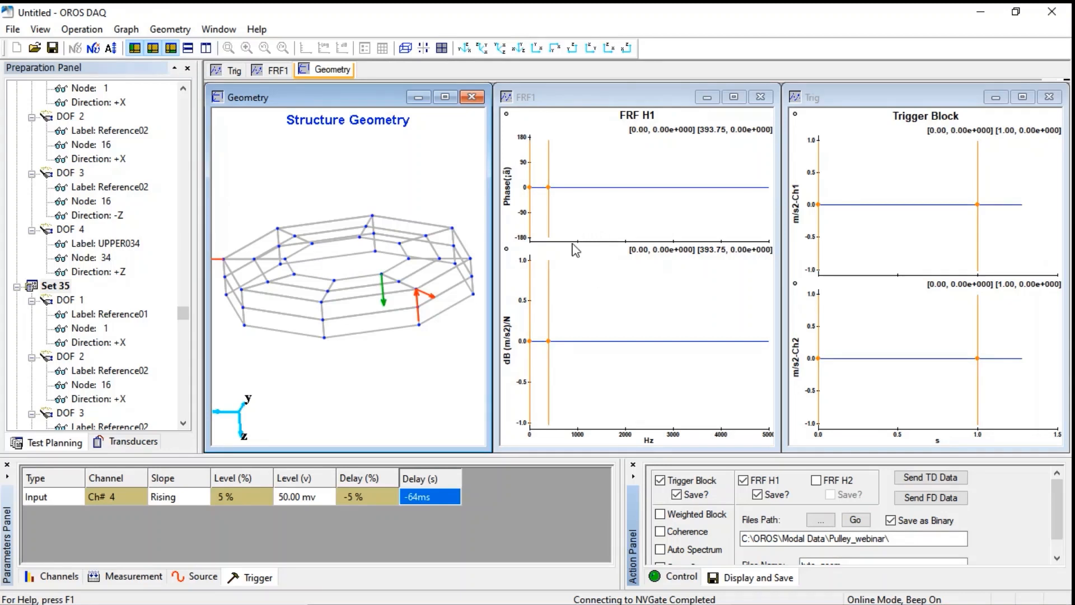
pyautogui.rightClick(885, 185)
pyautogui.click(926, 290)
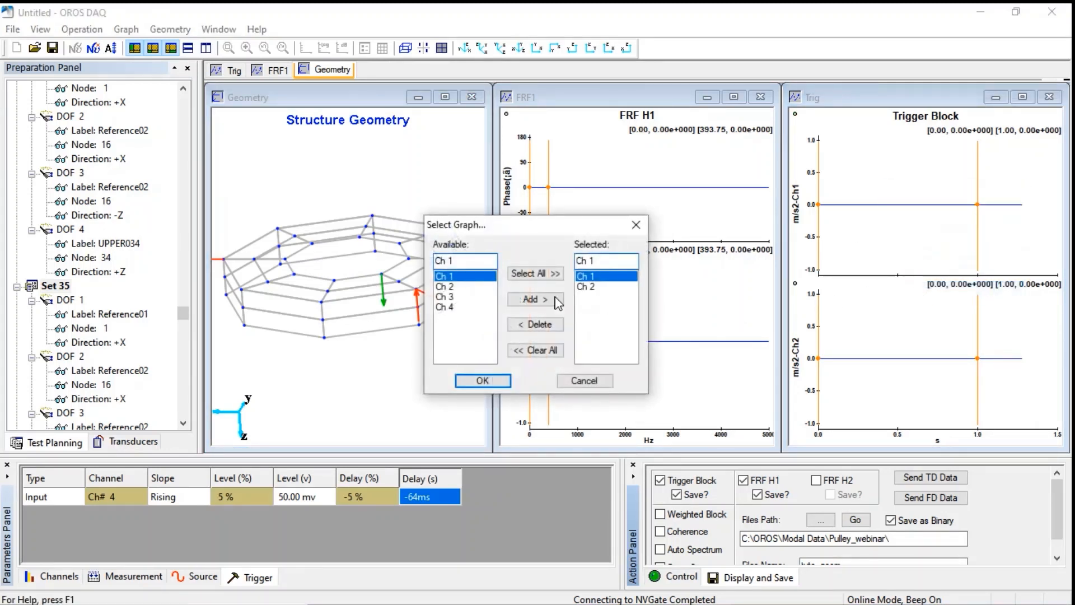
pyautogui.click(531, 275)
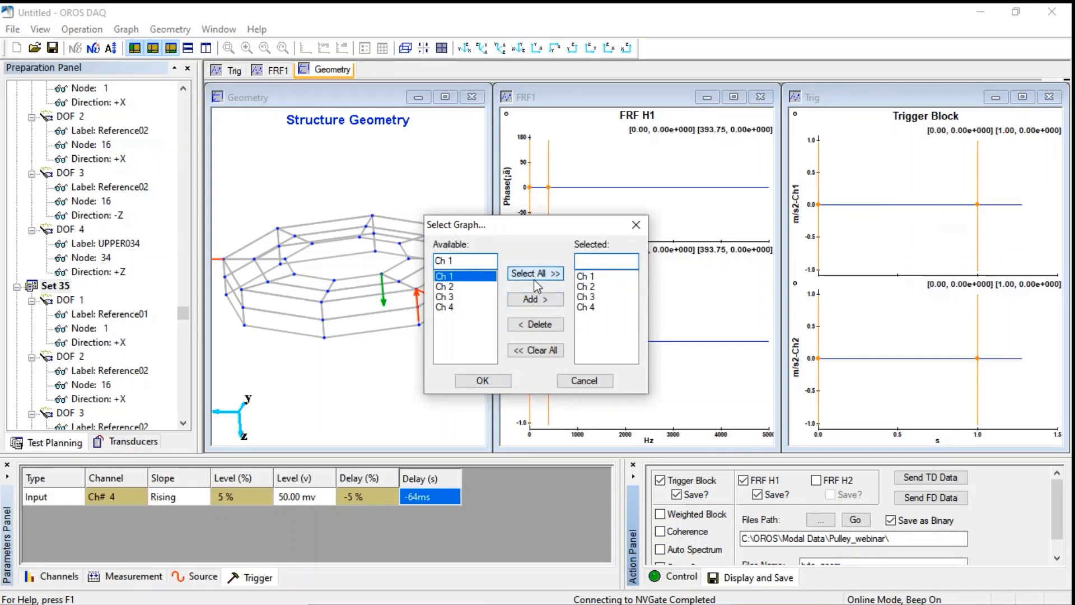
pyautogui.click(490, 381)
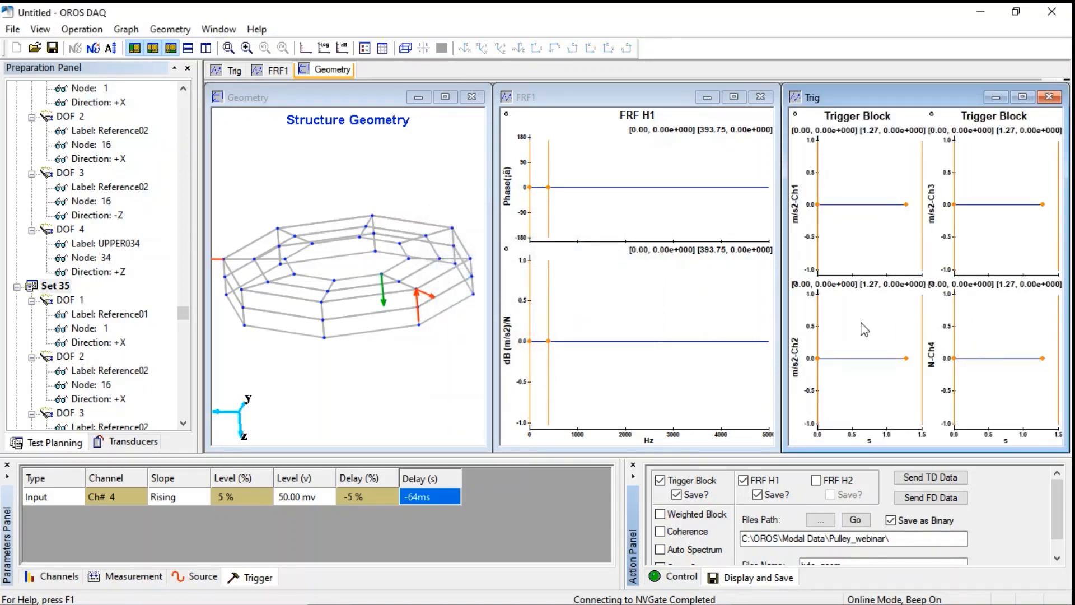
# Show all available channel pairs, Ch 1, Ch 2 and Ch 3 against Ch 4, in the FRF H1 graph
pyautogui.rightClick(592, 212)
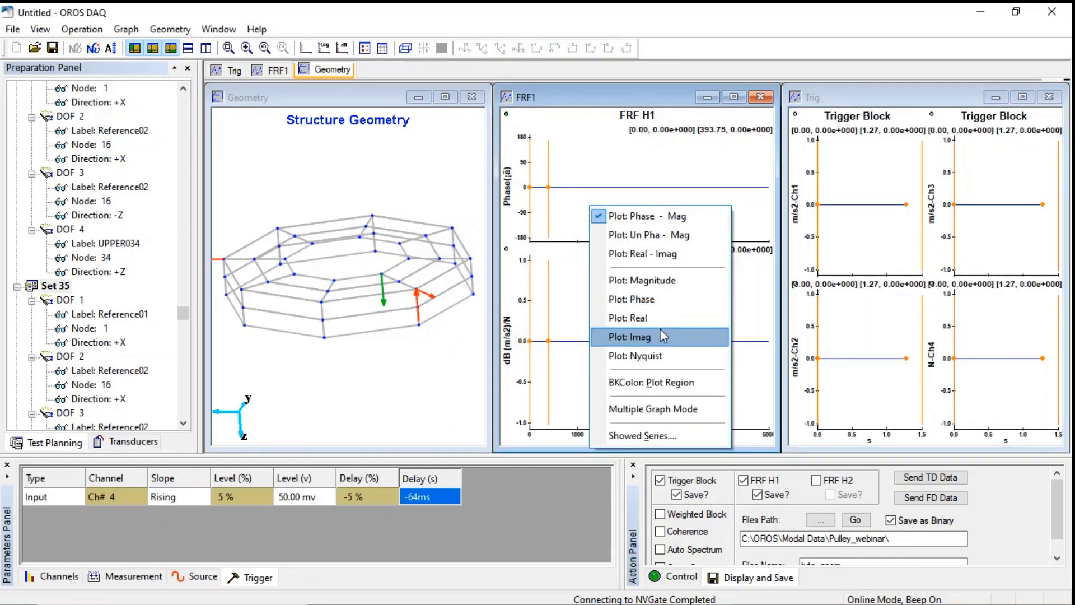
pyautogui.click(622, 434)
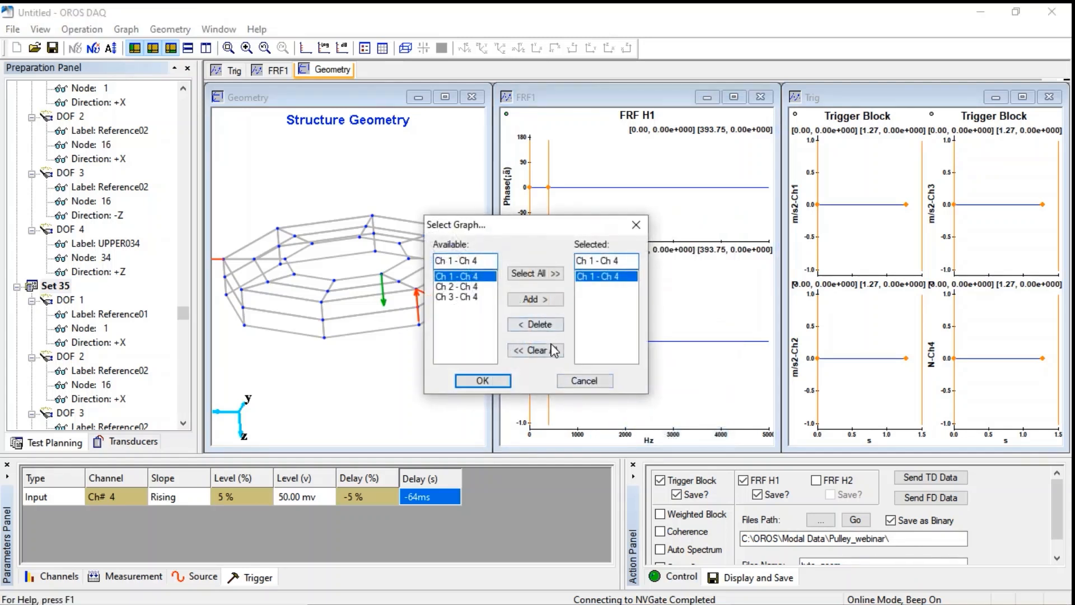
pyautogui.click(536, 273)
pyautogui.click(483, 380)
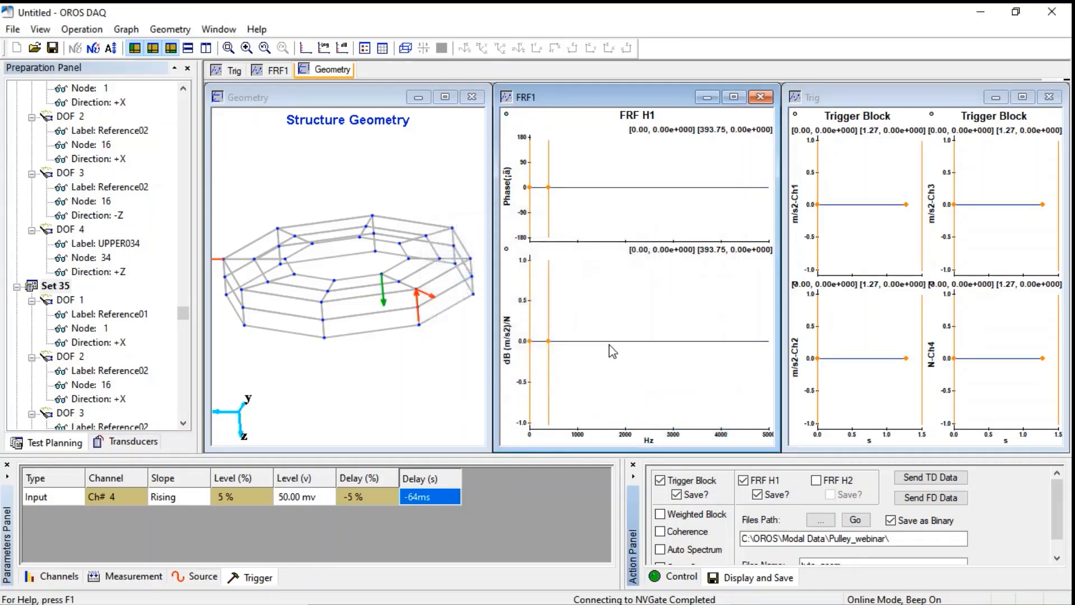
# Add a Coherence graph, tile the graph windows side by side, and turn off saving of the Trigger Block data
pyautogui.click(660, 532)
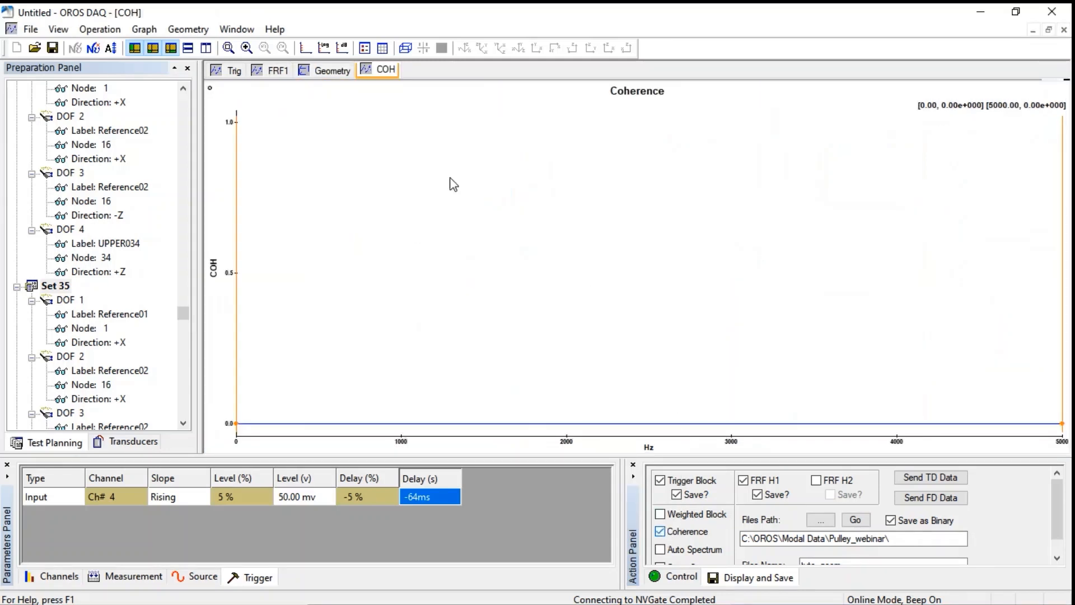
pyautogui.click(206, 48)
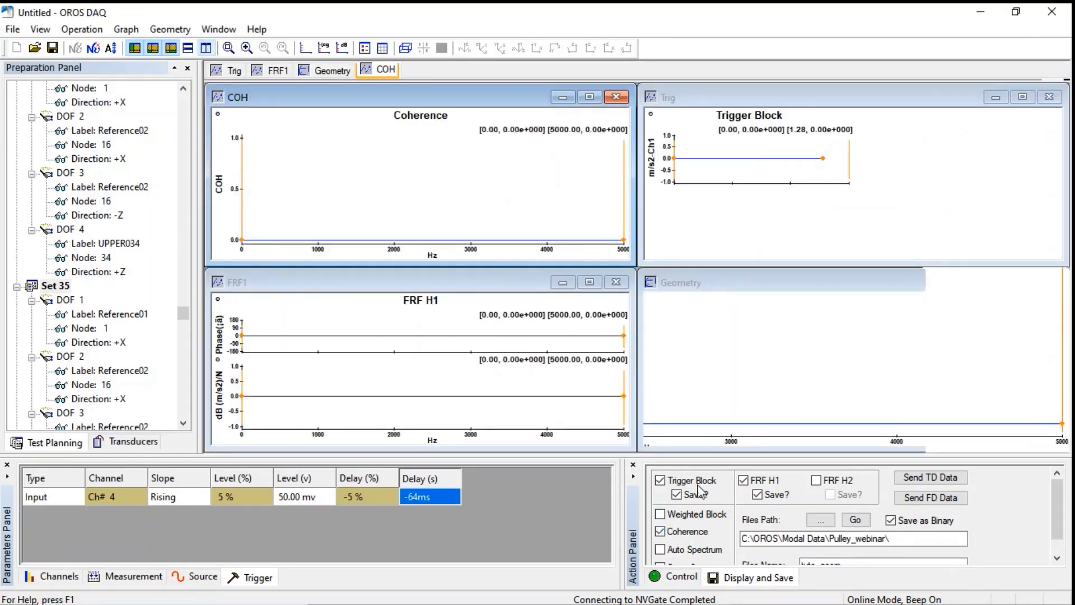
pyautogui.click(678, 495)
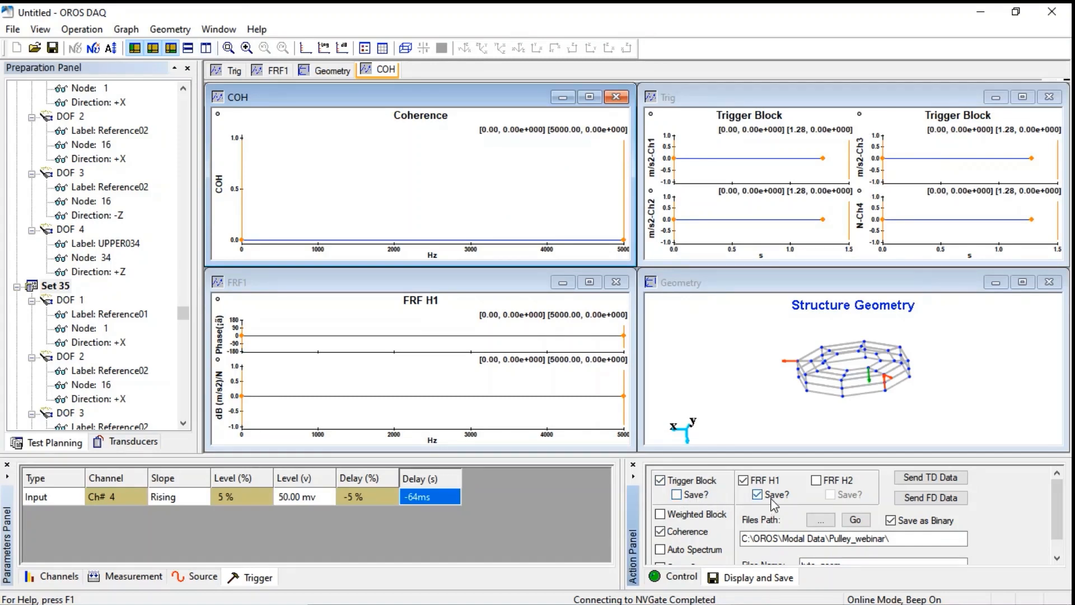
pyautogui.click(680, 577)
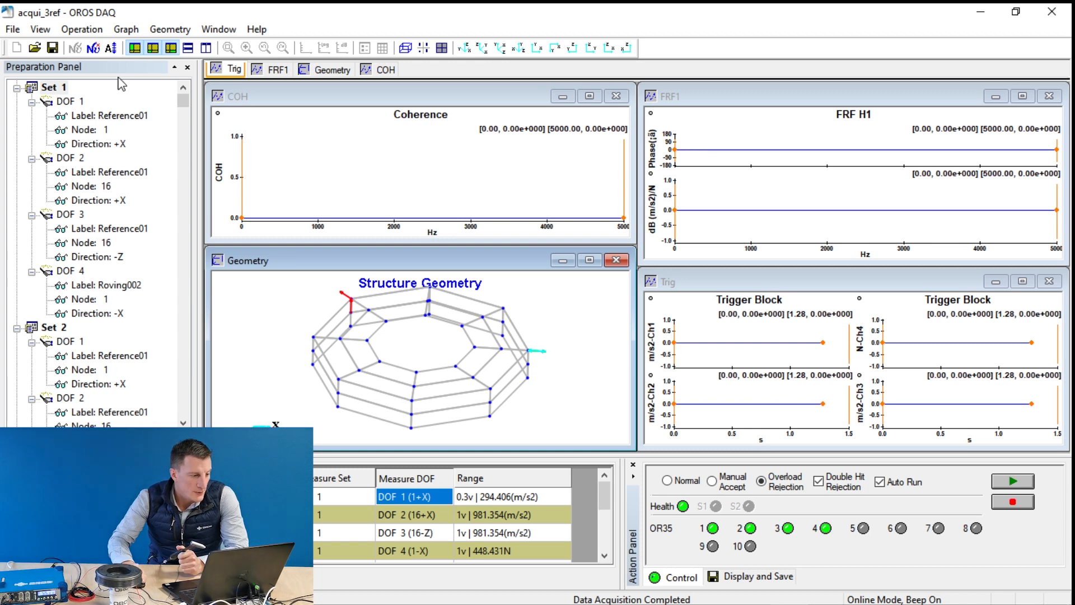
# Auto-range the input channels with ranging after 2 s and a duration of 4 s, and start the acquisition
pyautogui.click(111, 50)
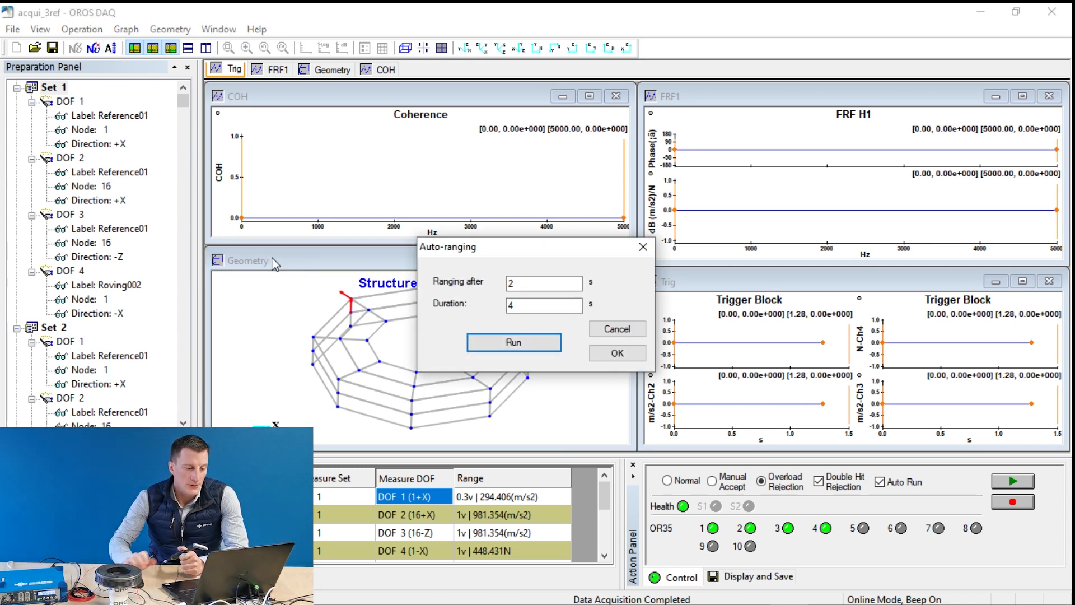
pyautogui.doubleClick(511, 283)
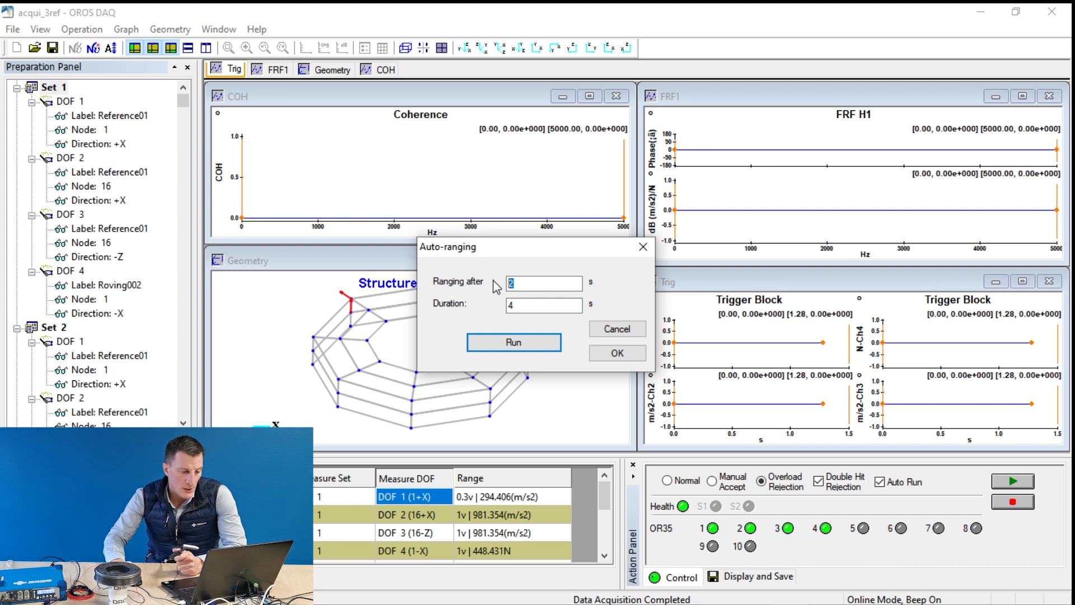
pyautogui.doubleClick(512, 305)
pyautogui.click(472, 344)
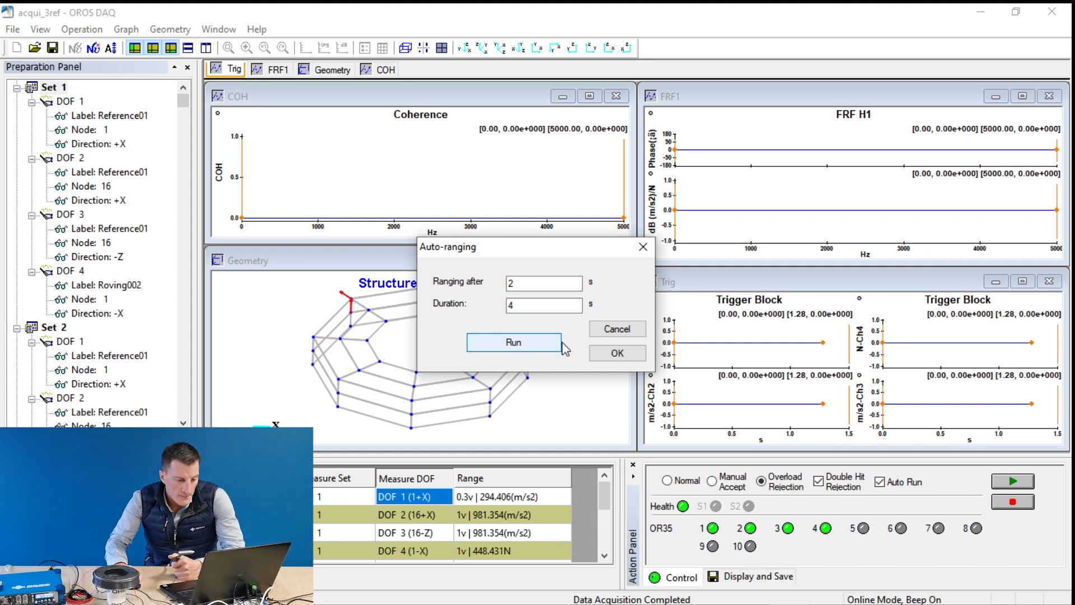
pyautogui.click(597, 358)
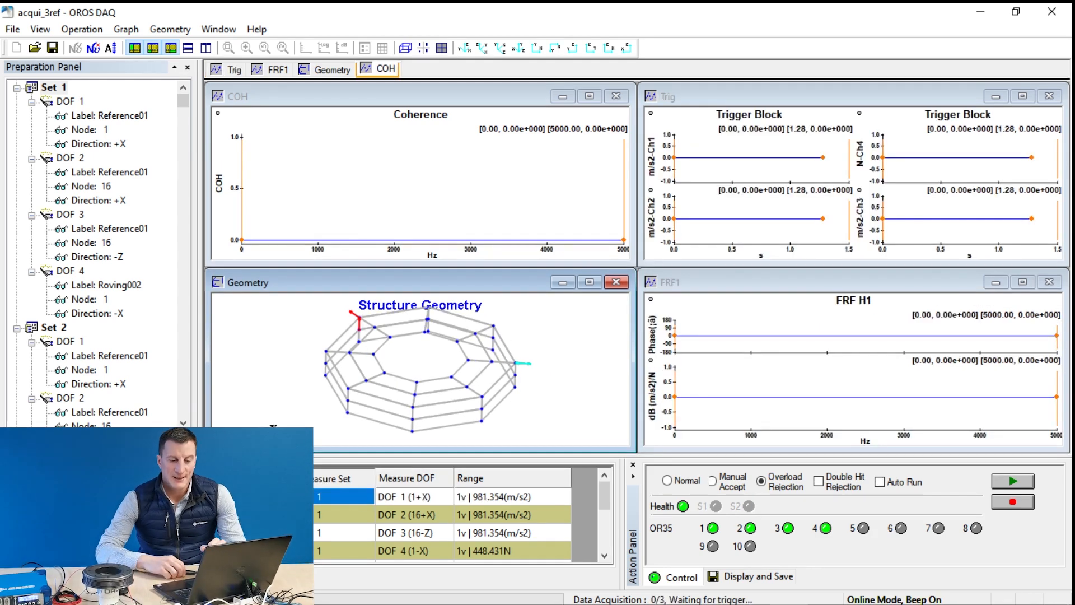
pyautogui.click(1001, 483)
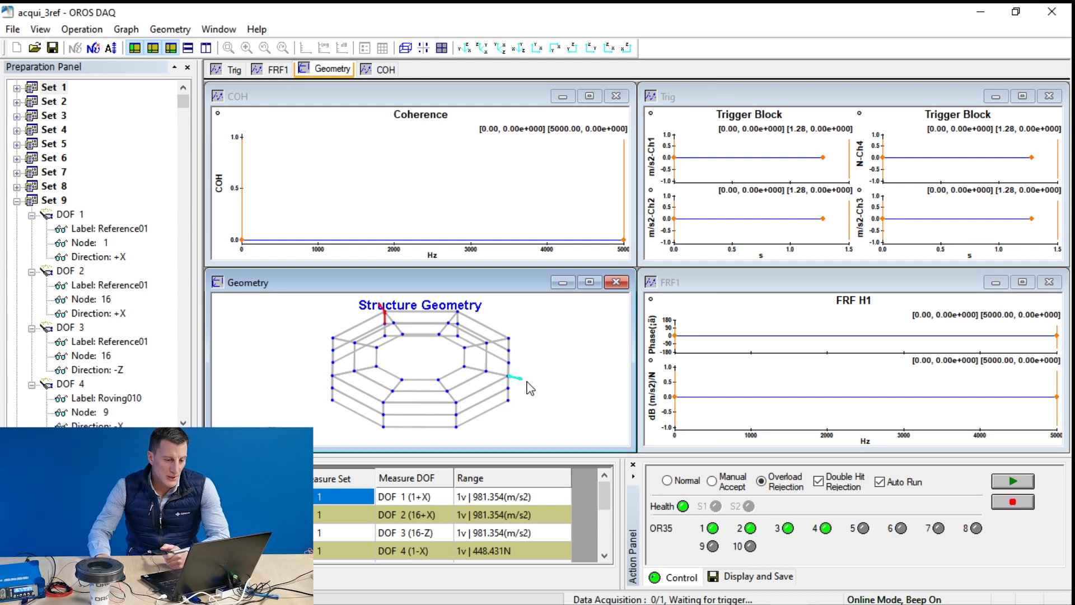
# Enlarge the structure geometry, preview the DOF arrows of Set 2 and Set 3, and make Set 1 the current set
pyautogui.click(589, 281)
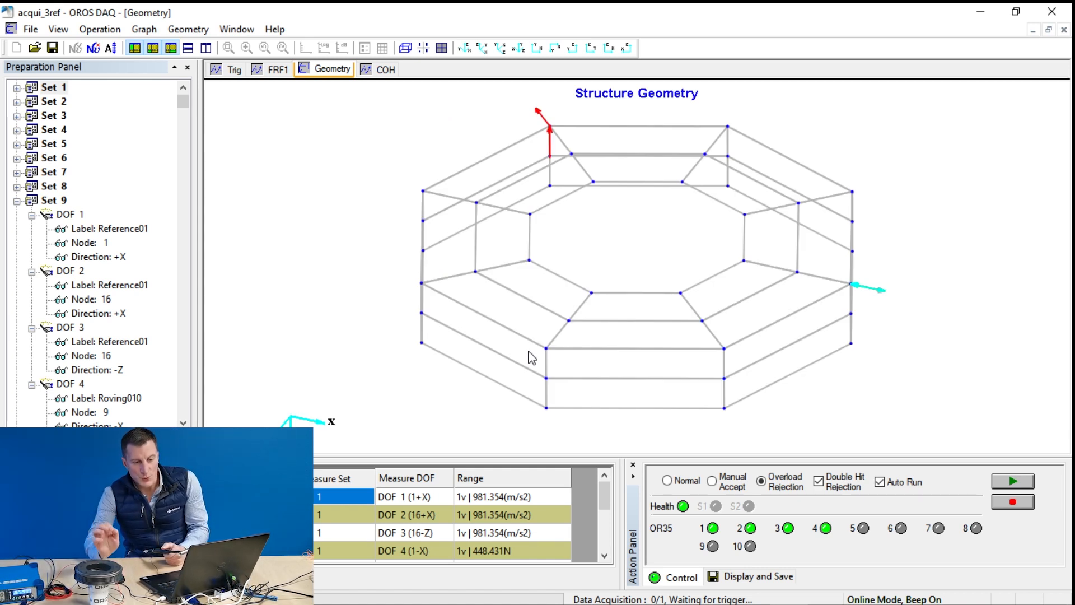
pyautogui.moveTo(605, 346); pyautogui.dragTo(407, 306)
pyautogui.click(53, 103)
pyautogui.click(54, 118)
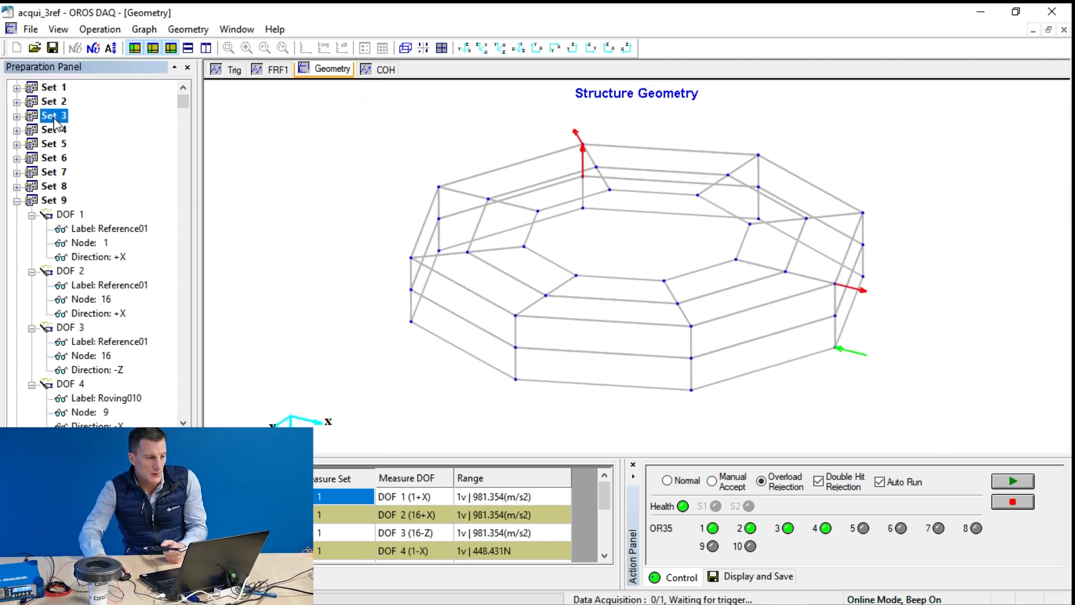
pyautogui.click(56, 89)
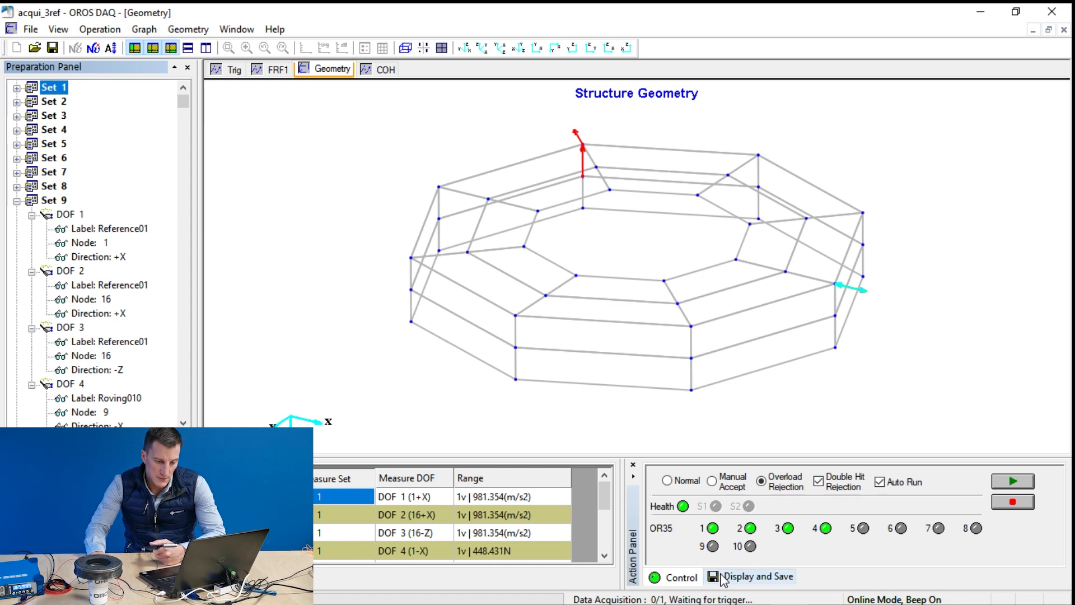
# Start acquiring from Set 1 with the graph windows tiled, and check the Set 8 signals in the enlarged Trigger Block graphs
pyautogui.click(1003, 485)
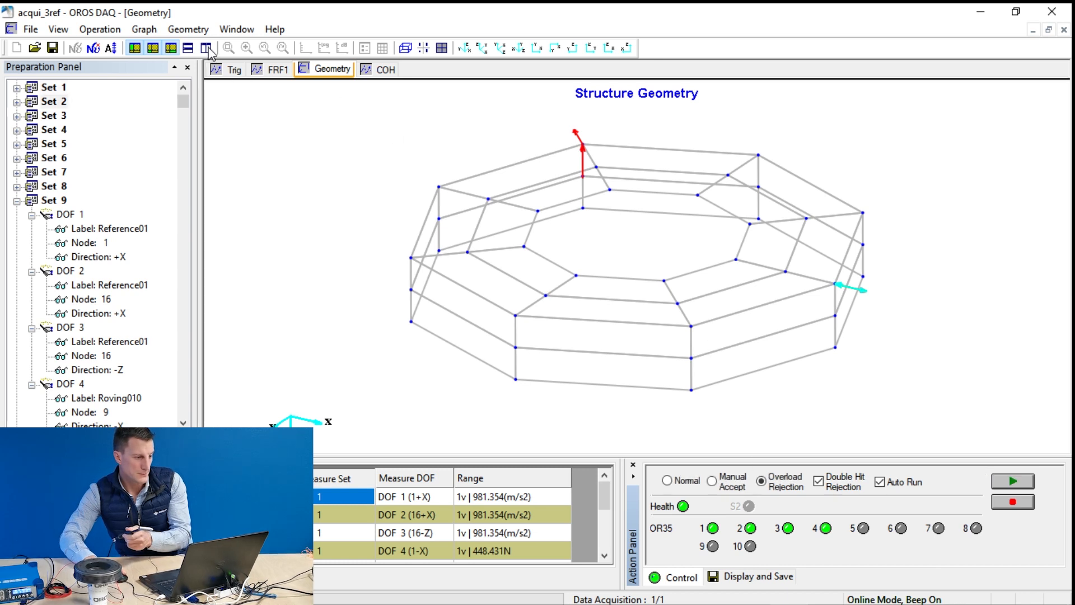
pyautogui.click(216, 71)
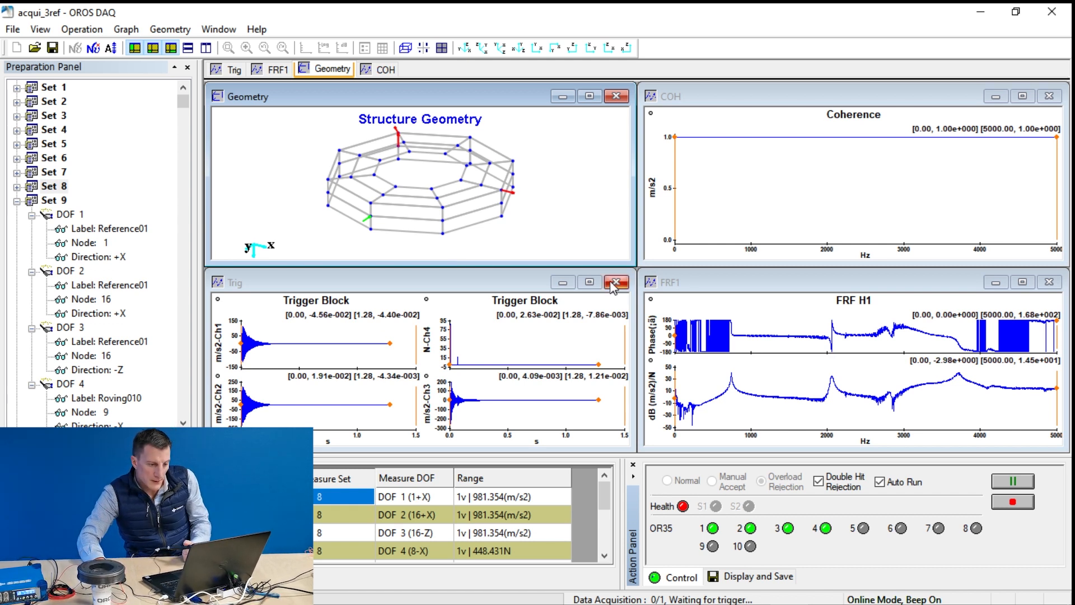
pyautogui.click(589, 282)
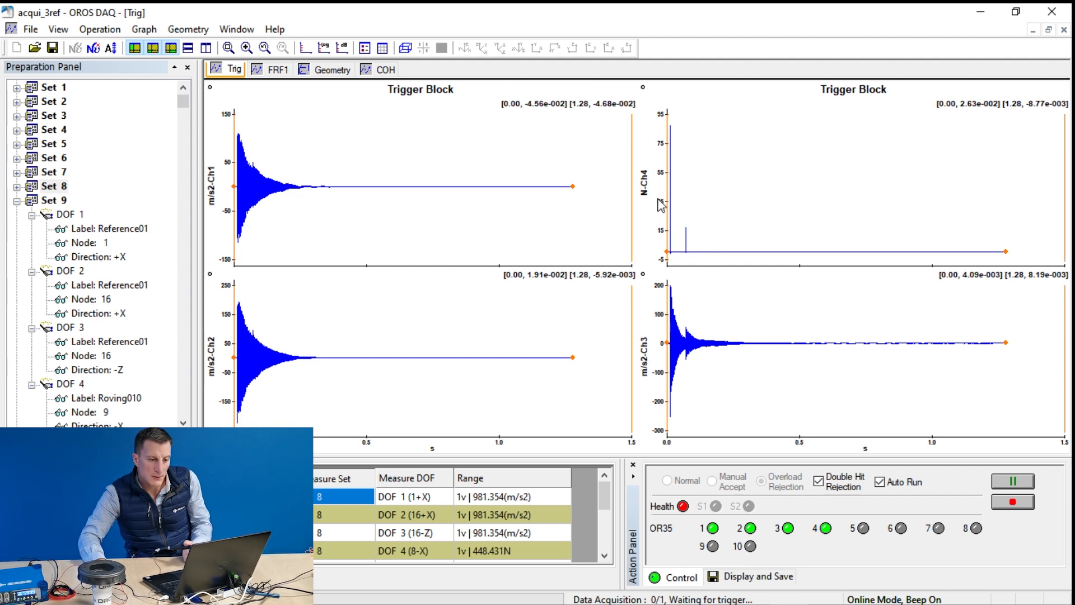
pyautogui.click(1048, 30)
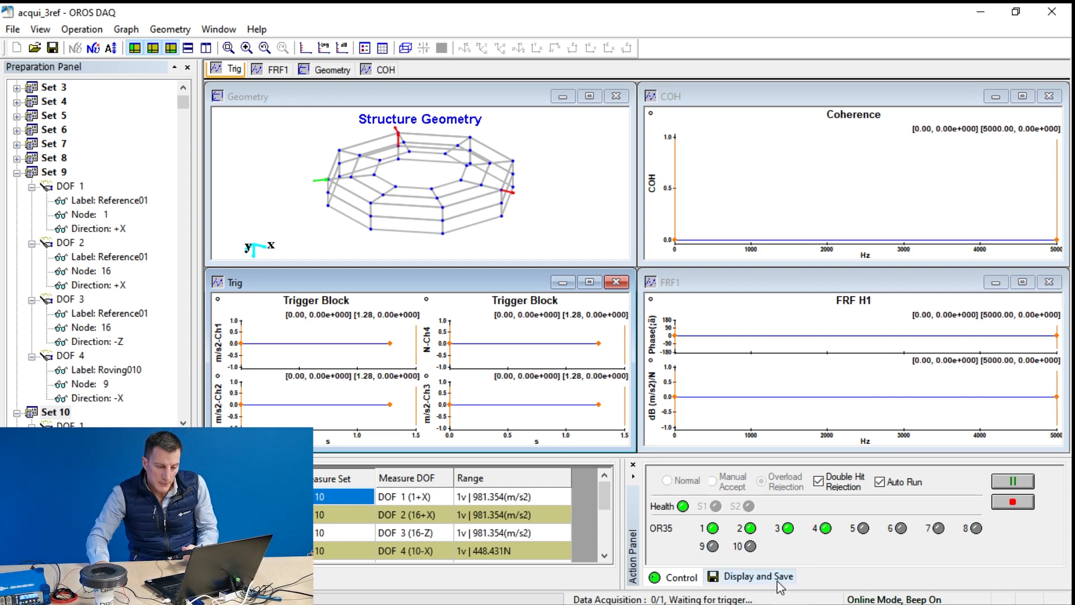
# Send the frequency-domain data to OROS Modal and import all available FRF and coherence blocks
pyautogui.click(753, 580)
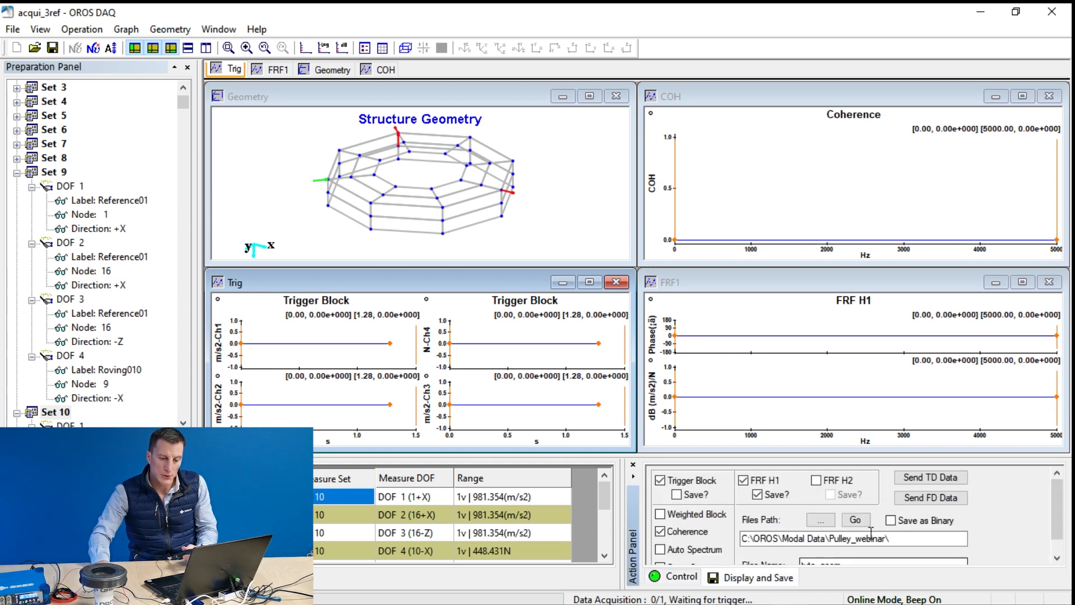
pyautogui.click(915, 501)
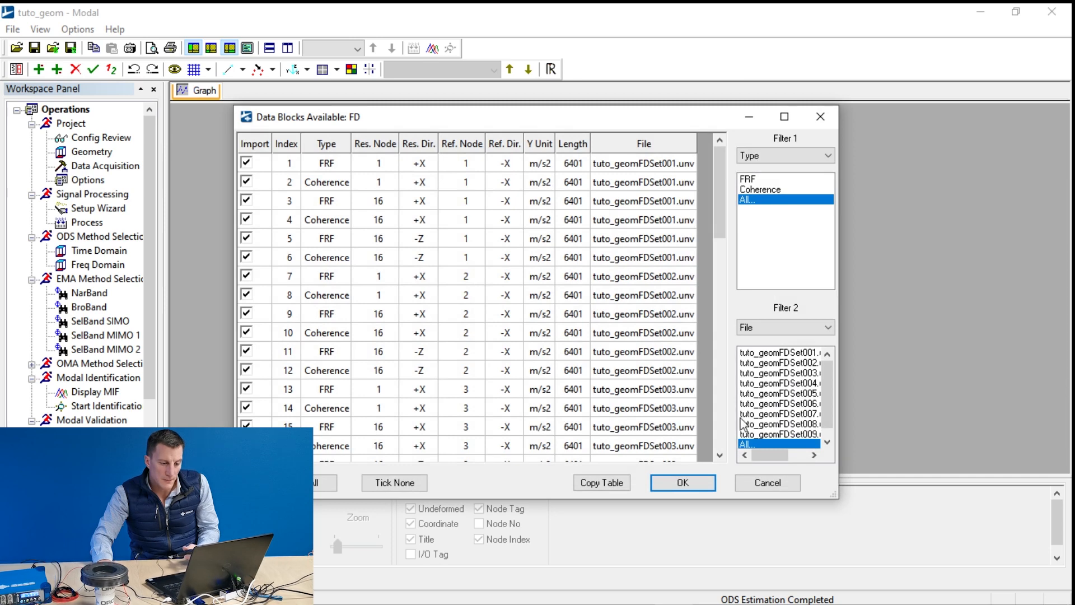
pyautogui.click(686, 483)
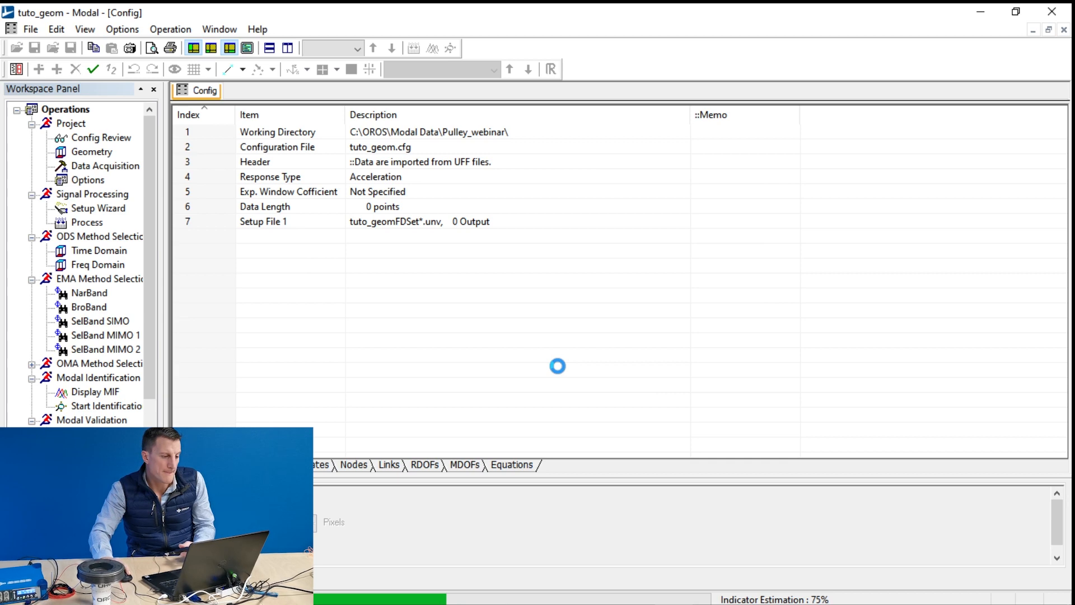
# Display the frequency-domain ODS at the 731.25 Hz peak, with the structure drawn as a wireframe instead of filled faces
pyautogui.doubleClick(99, 266)
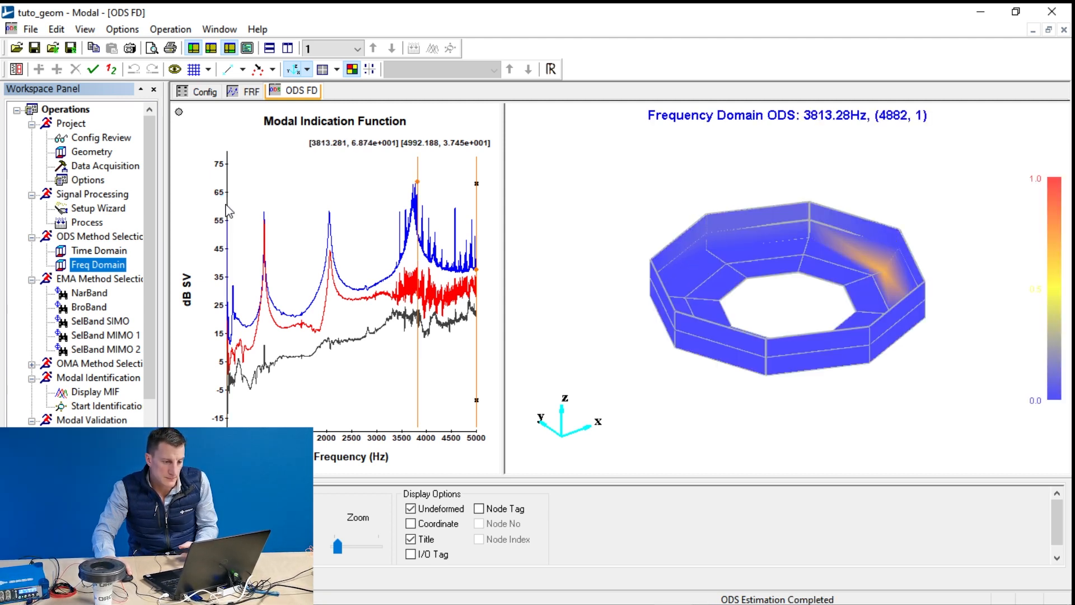
pyautogui.moveTo(417, 176); pyautogui.dragTo(264, 200)
pyautogui.moveTo(647, 317); pyautogui.dragTo(699, 232)
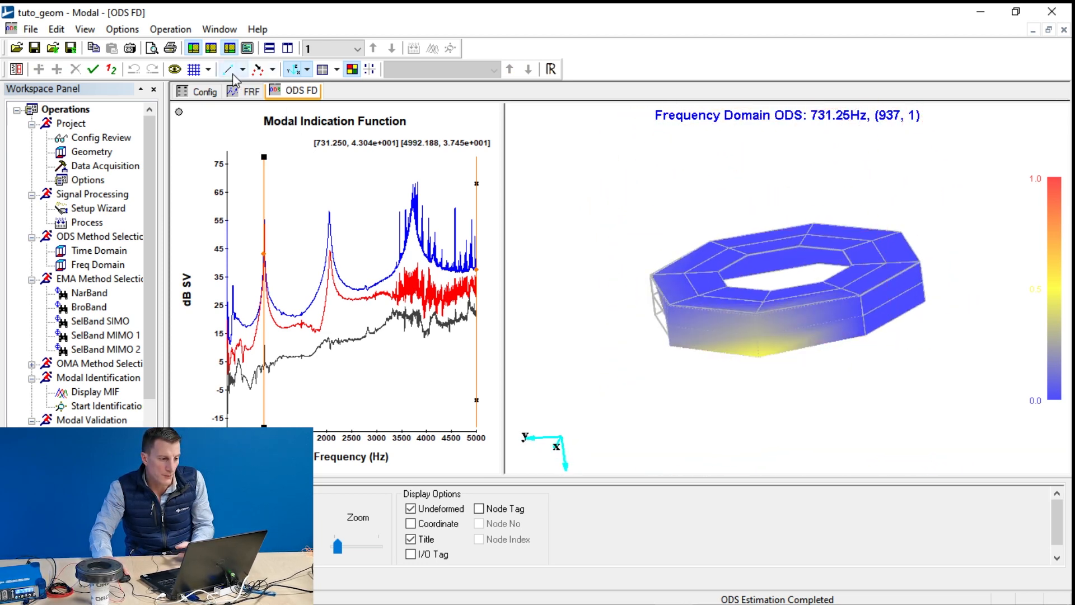
pyautogui.click(356, 72)
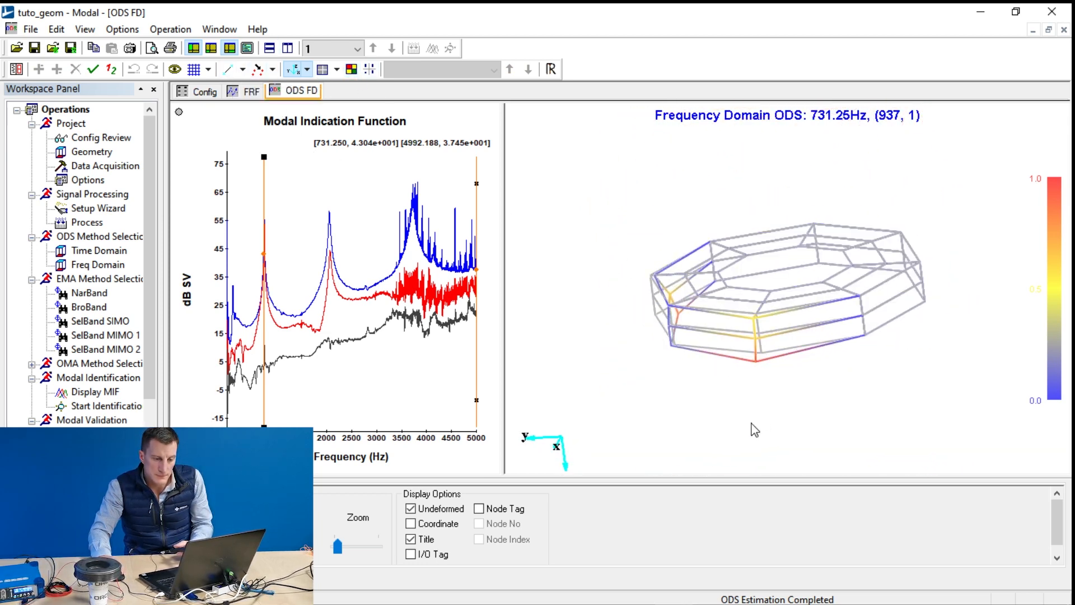
pyautogui.moveTo(754, 424); pyautogui.dragTo(723, 429)
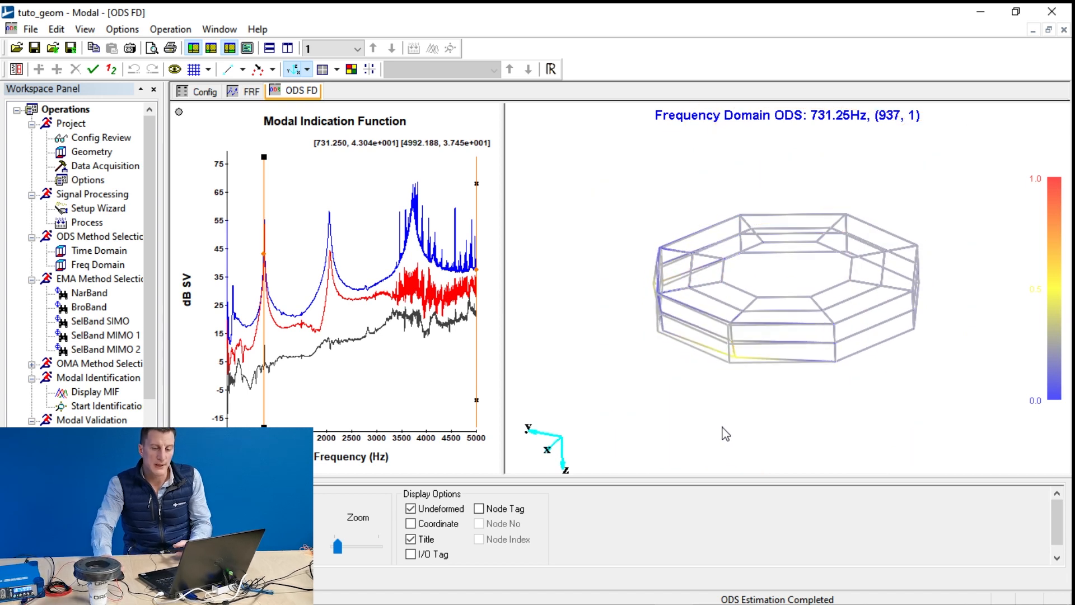